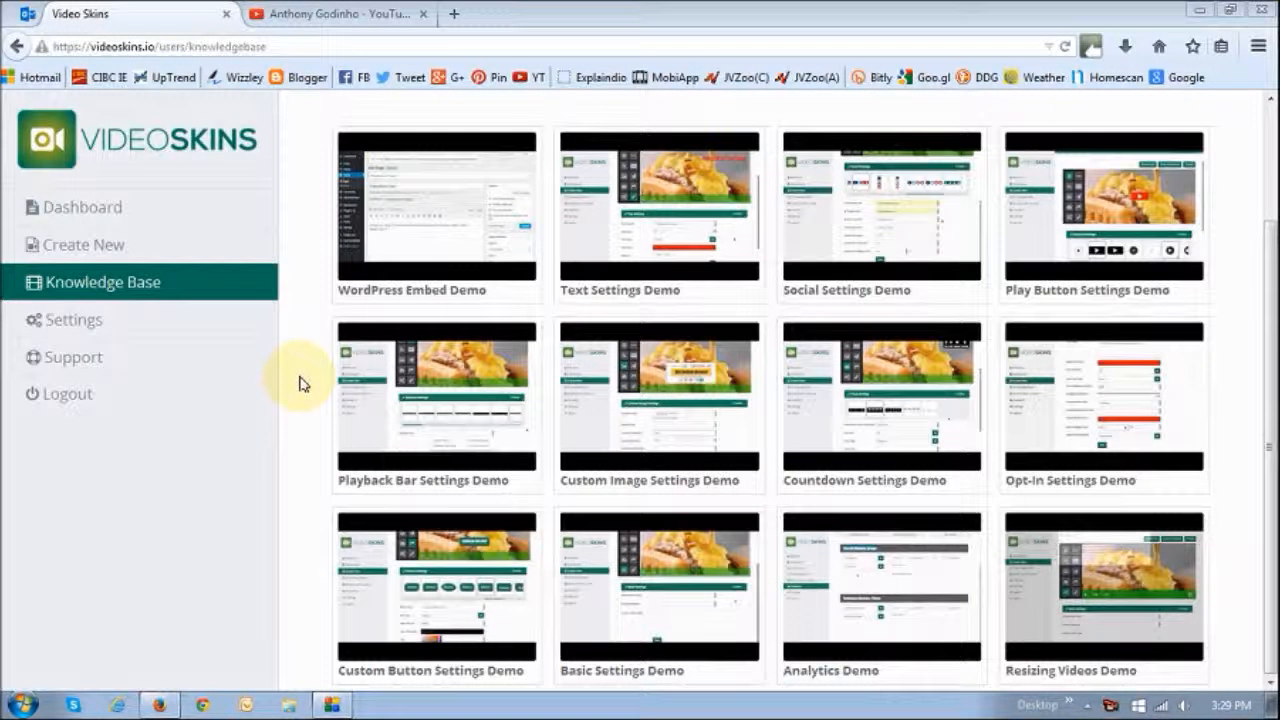
# Start creating a new video and set its video hosting to YouTube
pyautogui.click(80, 252)
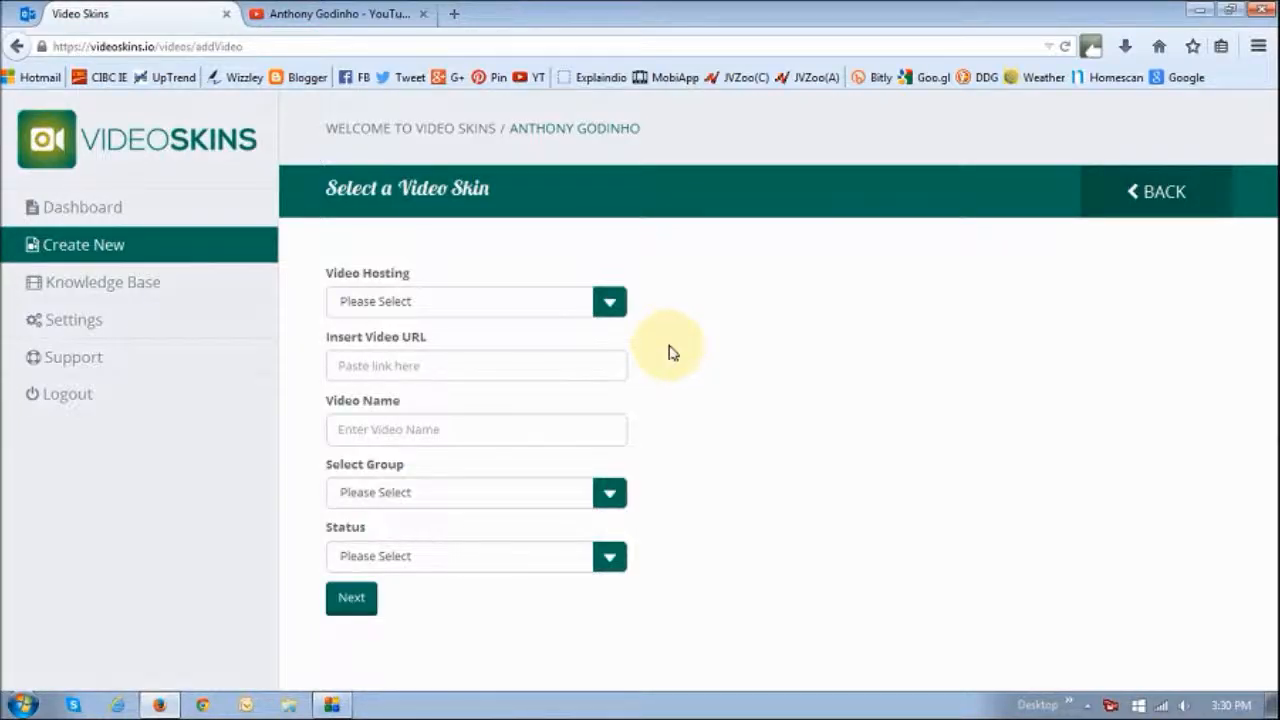
pyautogui.click(610, 305)
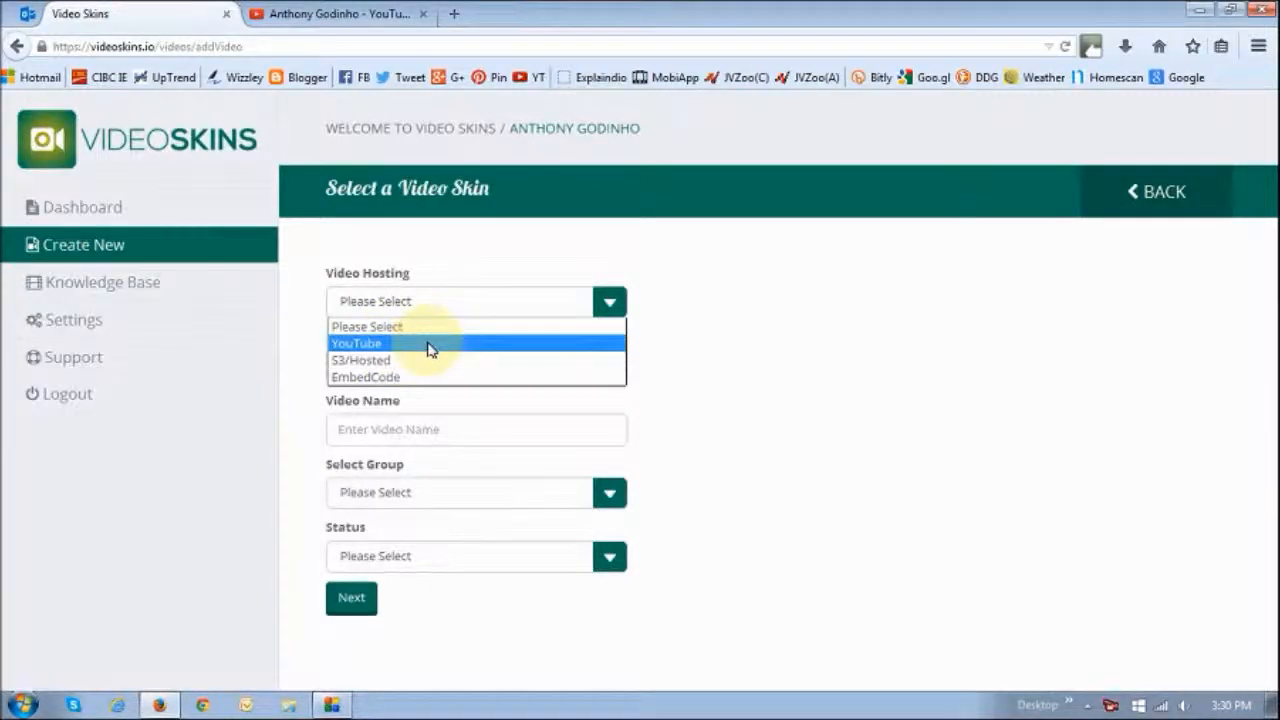
pyautogui.click(364, 344)
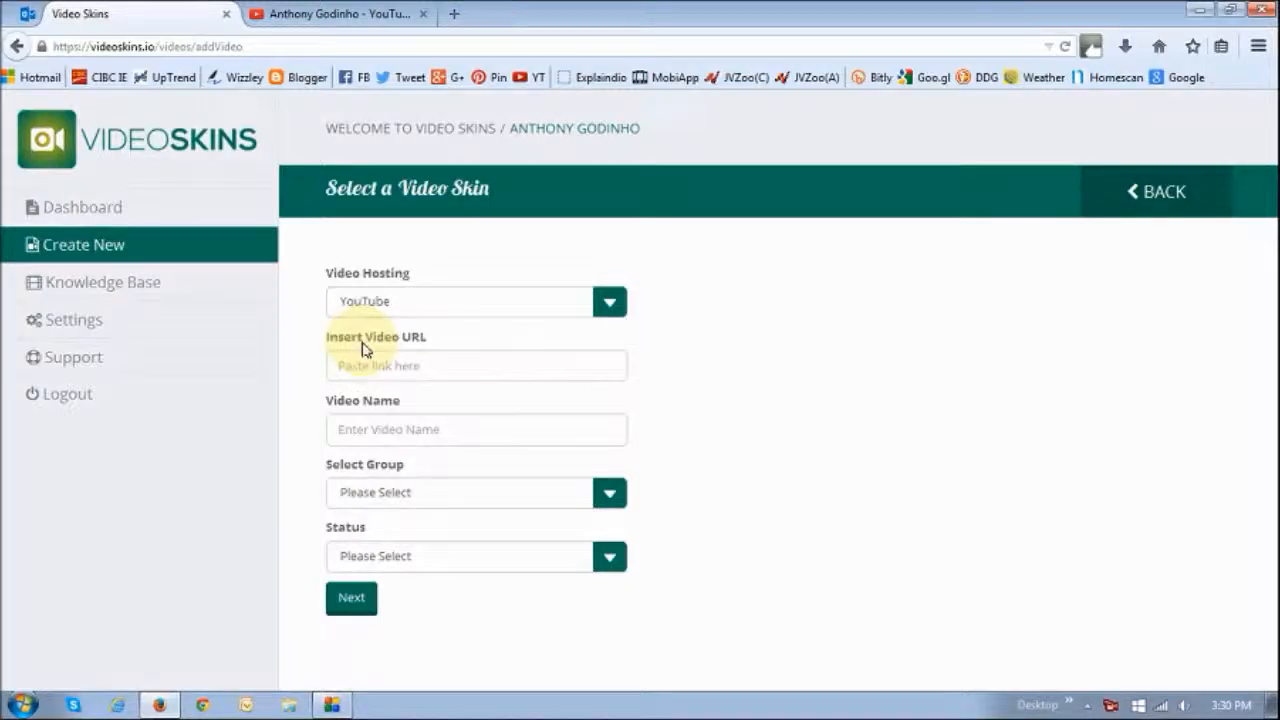
# Paste the YouTube video URL and name the video "Explaindio 2.0 Review"
pyautogui.click(527, 370)
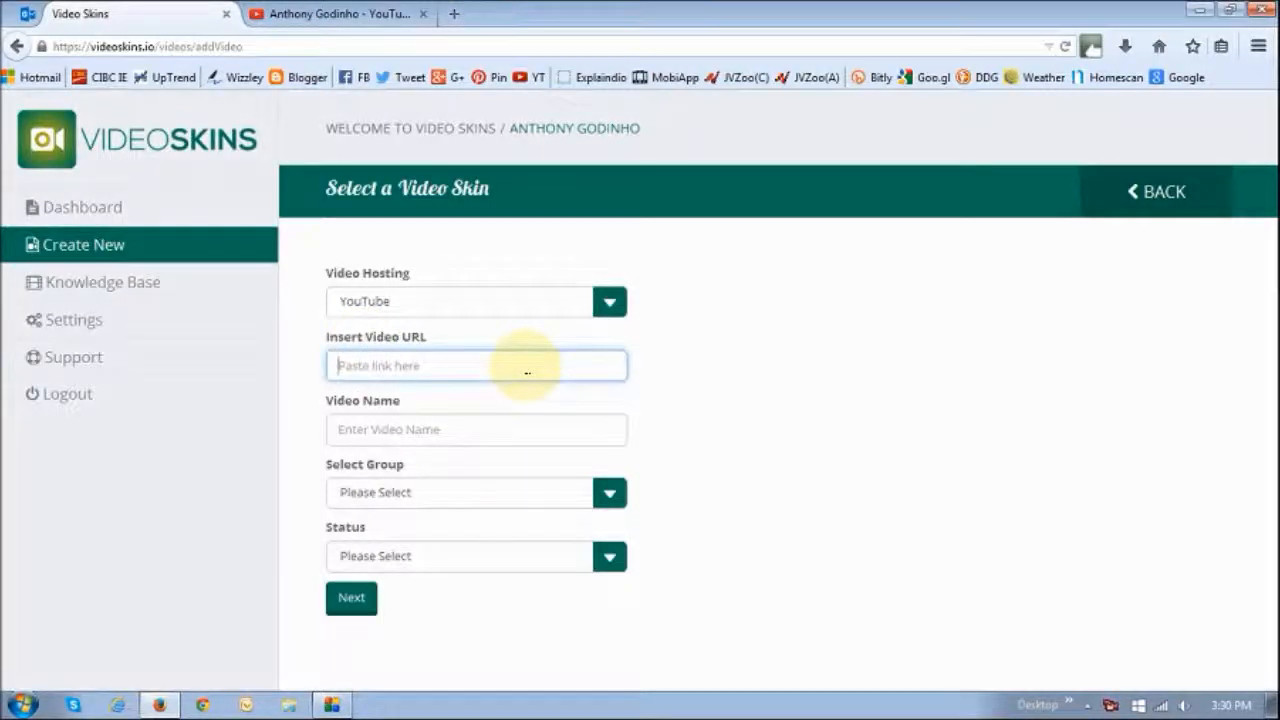
pyautogui.write('https://www.youtube.com/watch?v=AEMg3sFCclw')
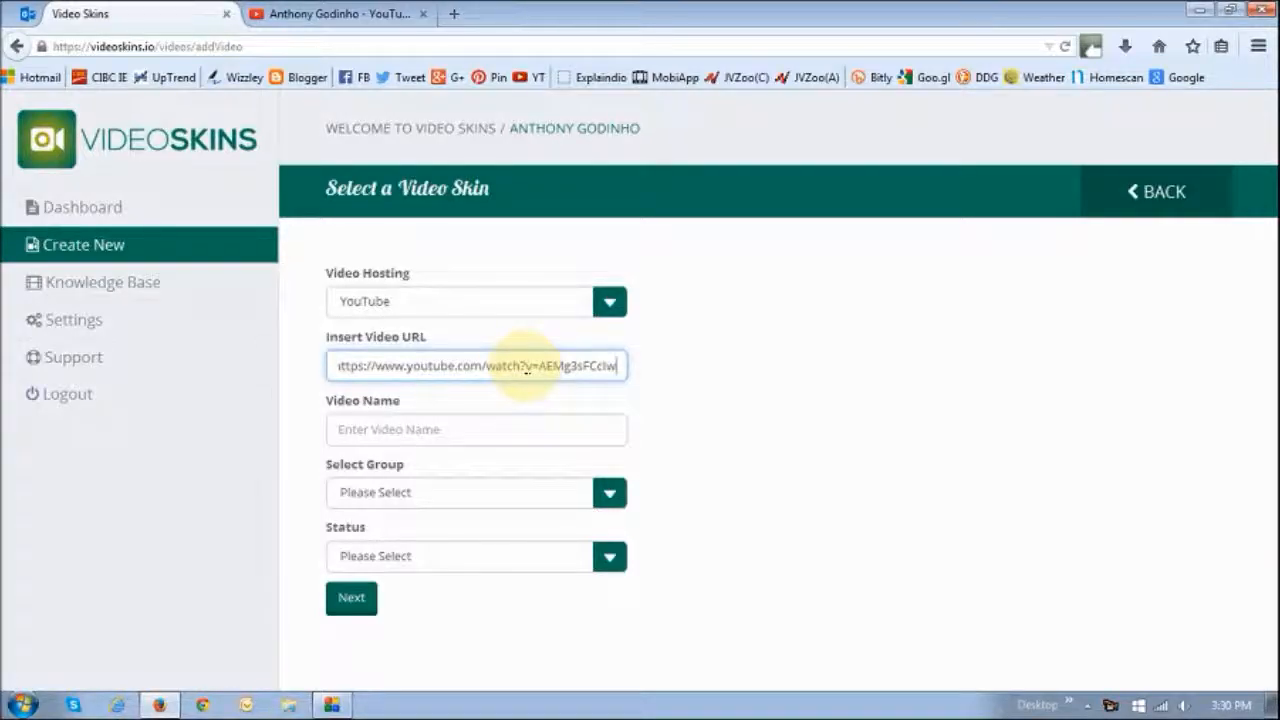
pyautogui.click(422, 430)
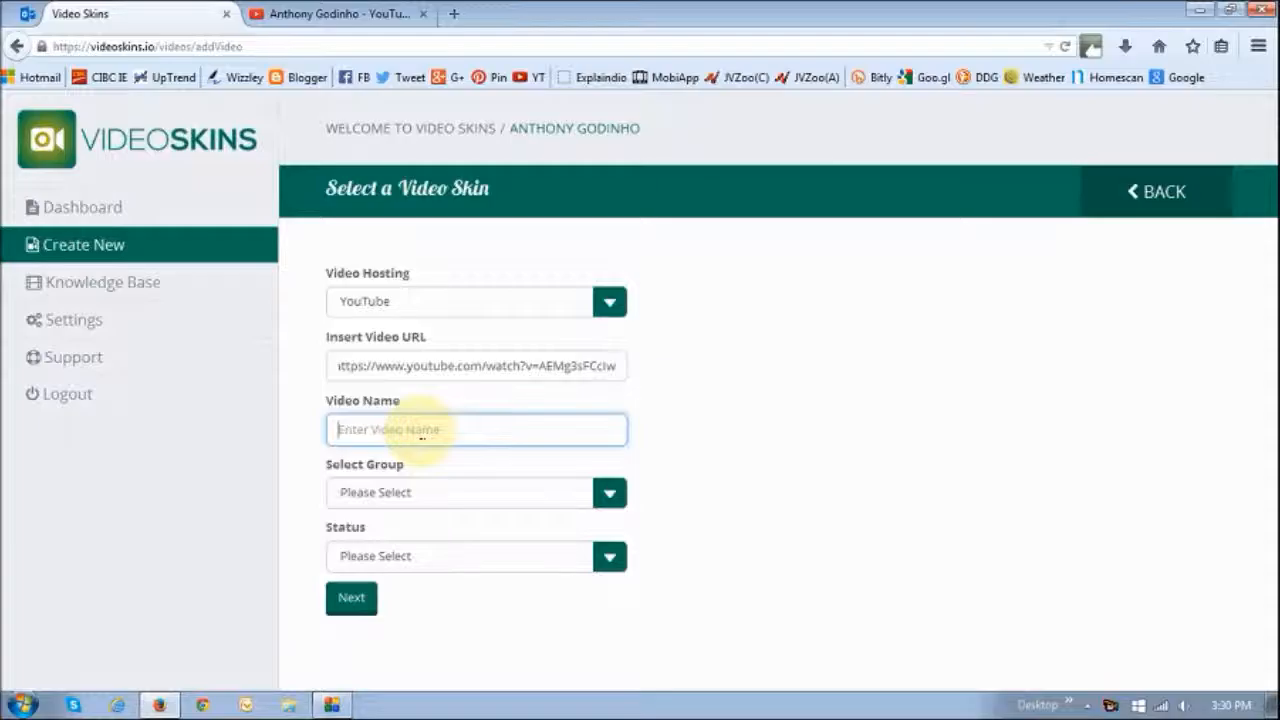
pyautogui.write('Explaindio')
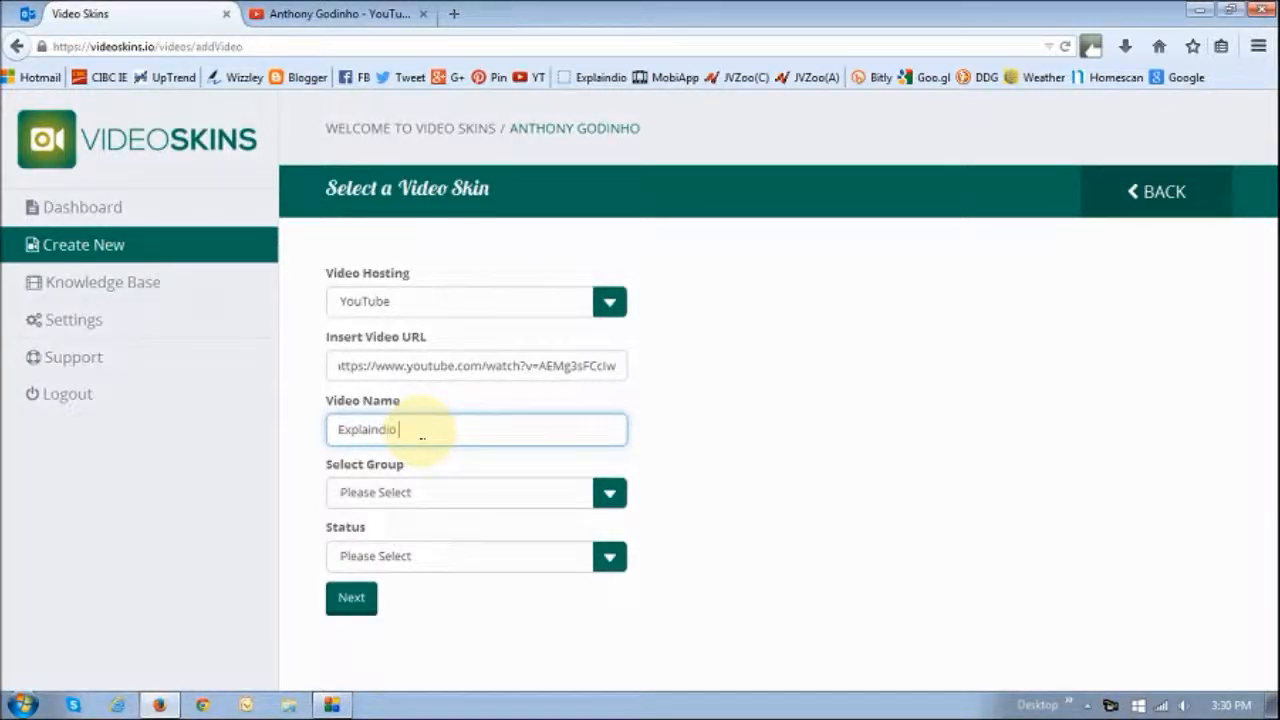
pyautogui.write(' 2.0 Review')
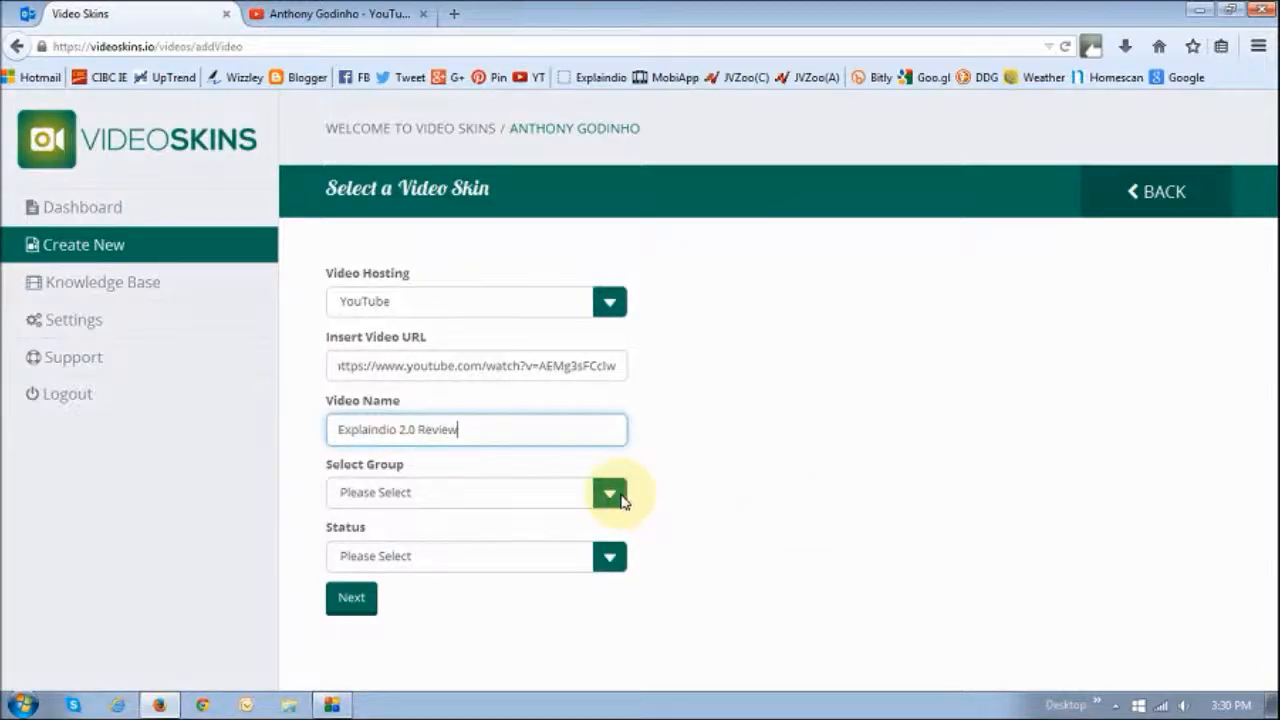
# Set the video status to Published and continue to skin selection
pyautogui.click(617, 567)
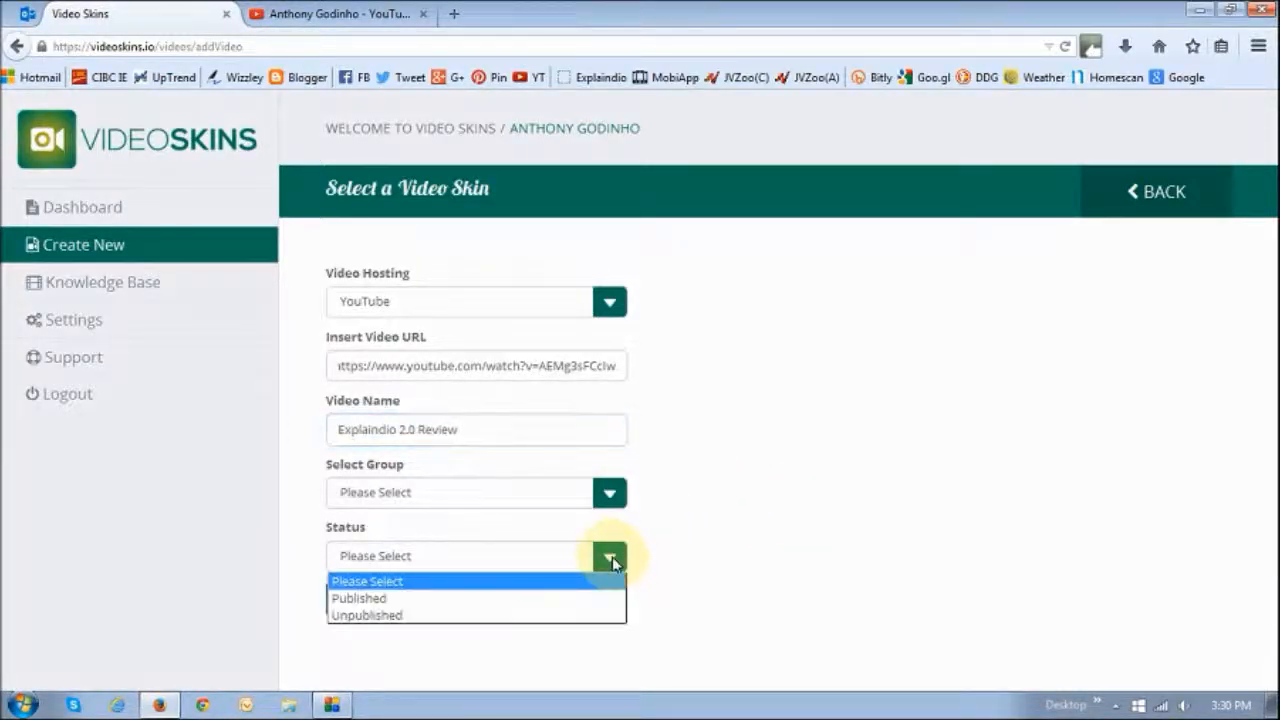
pyautogui.click(447, 600)
pyautogui.click(351, 603)
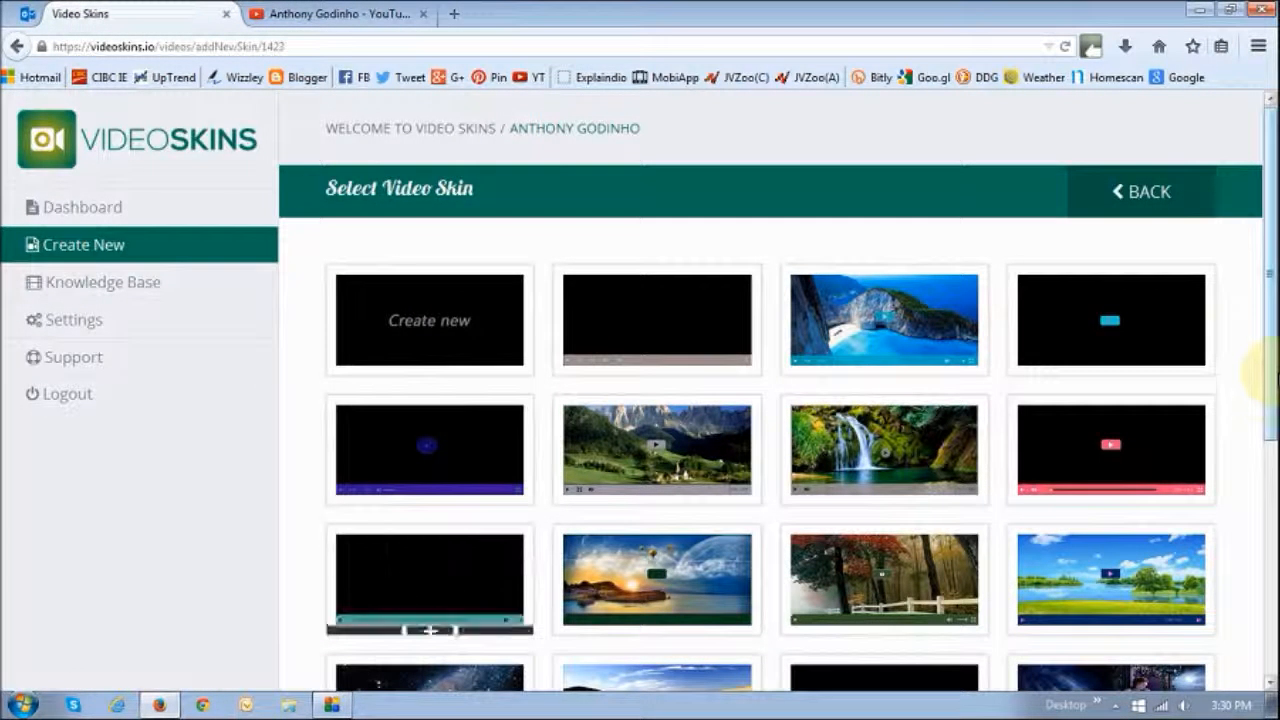
# Choose the plain black skin in the third row of the skin gallery
pyautogui.moveTo(1271, 340); pyautogui.dragTo(1262, 400)
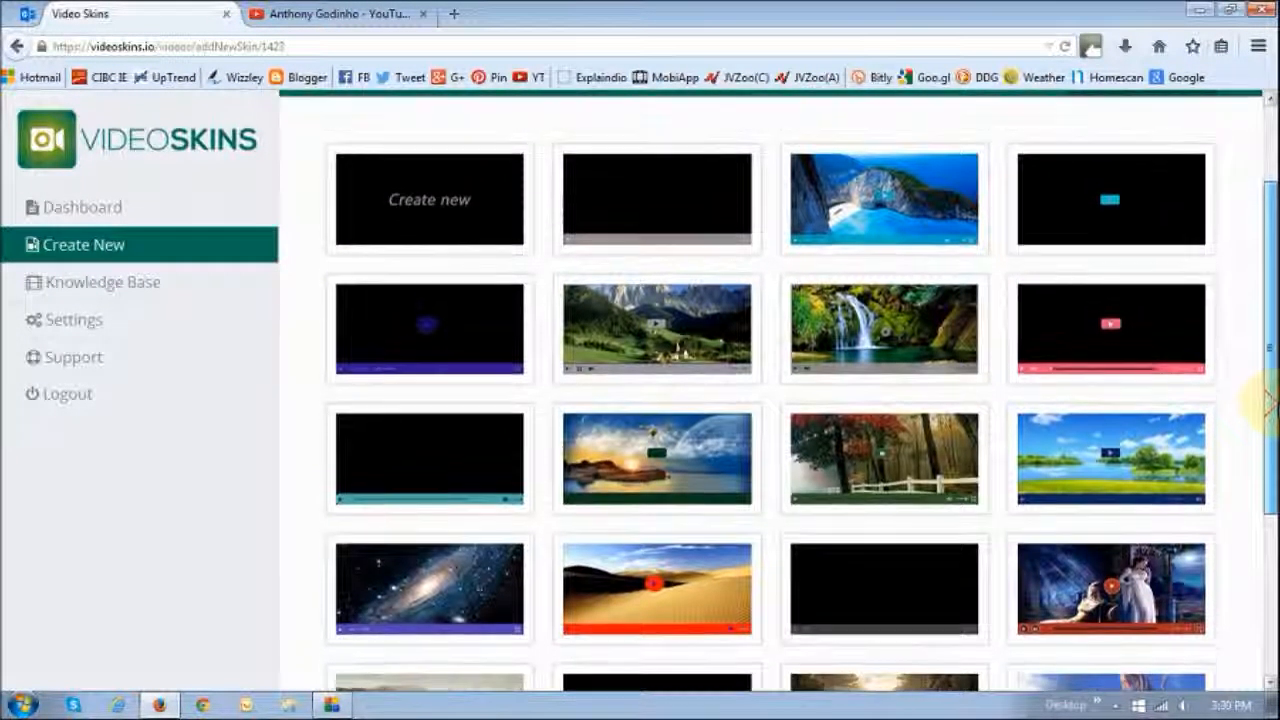
pyautogui.click(432, 203)
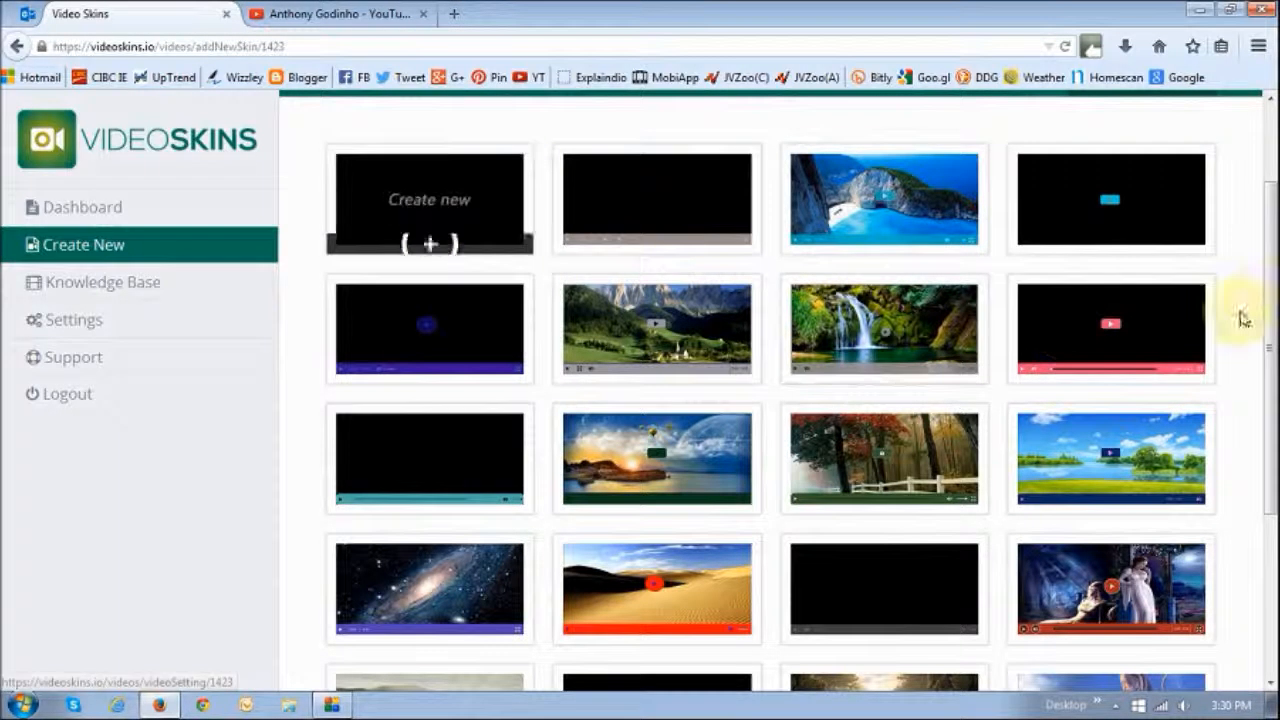
pyautogui.scroll(-3, 1268, 250)
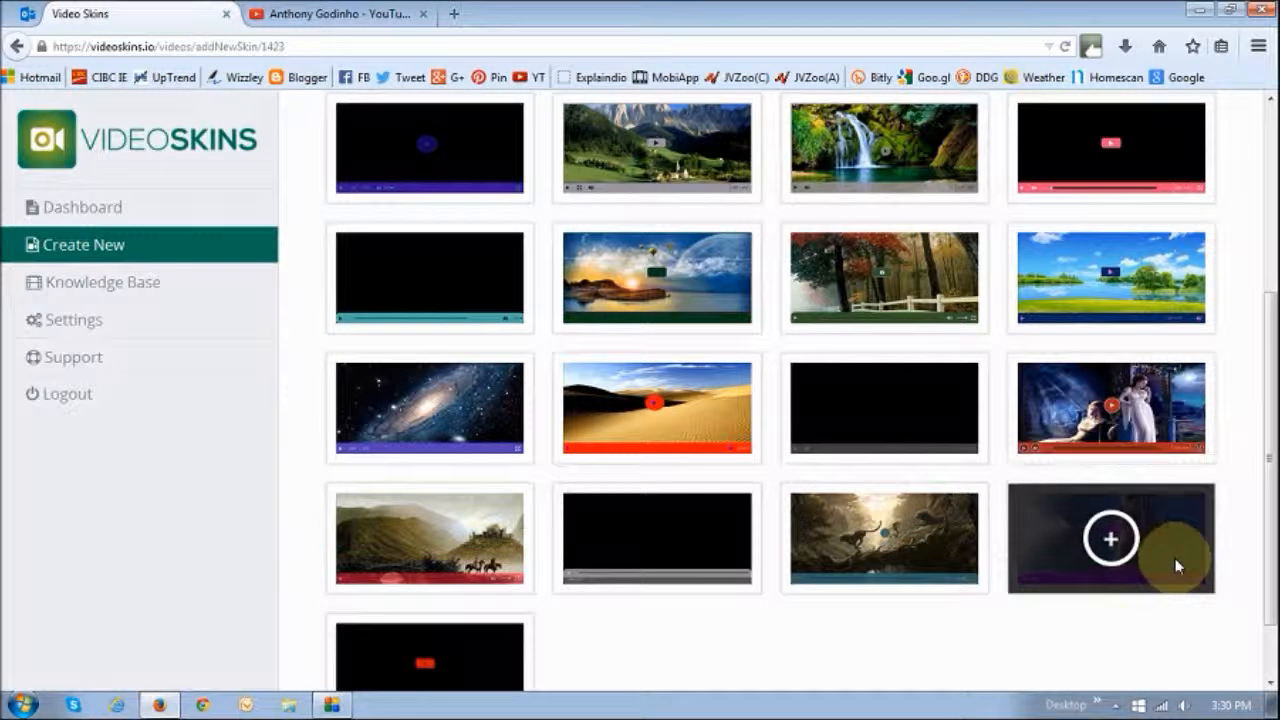
pyautogui.click(885, 412)
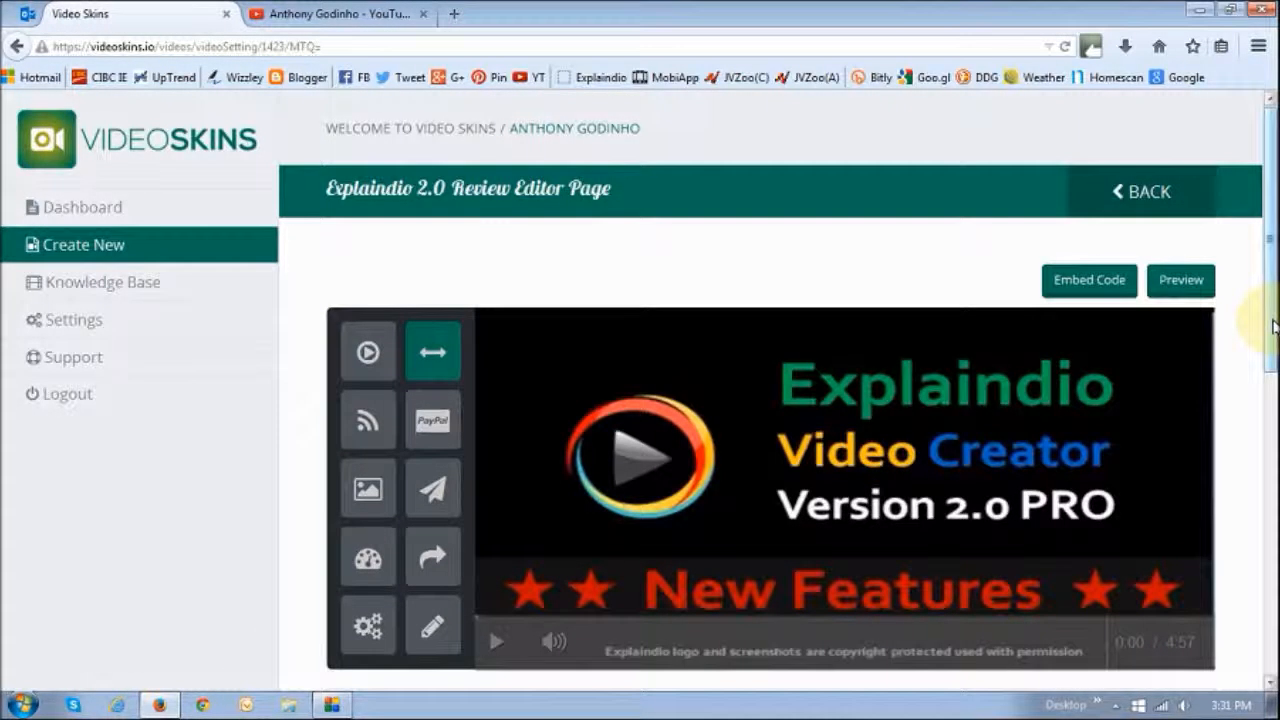
# Add the social settings element onto the video player
pyautogui.moveTo(1262, 314); pyautogui.dragTo(1262, 414)
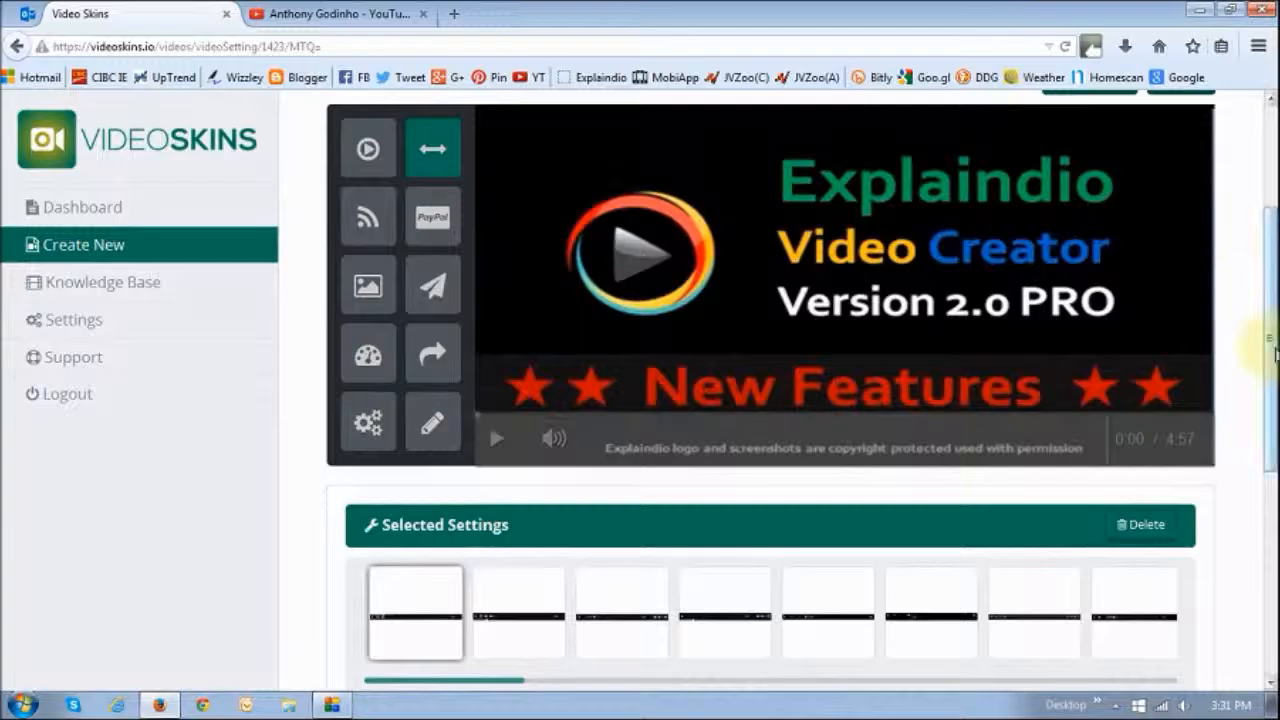
pyautogui.moveTo(1266, 348); pyautogui.dragTo(1268, 312)
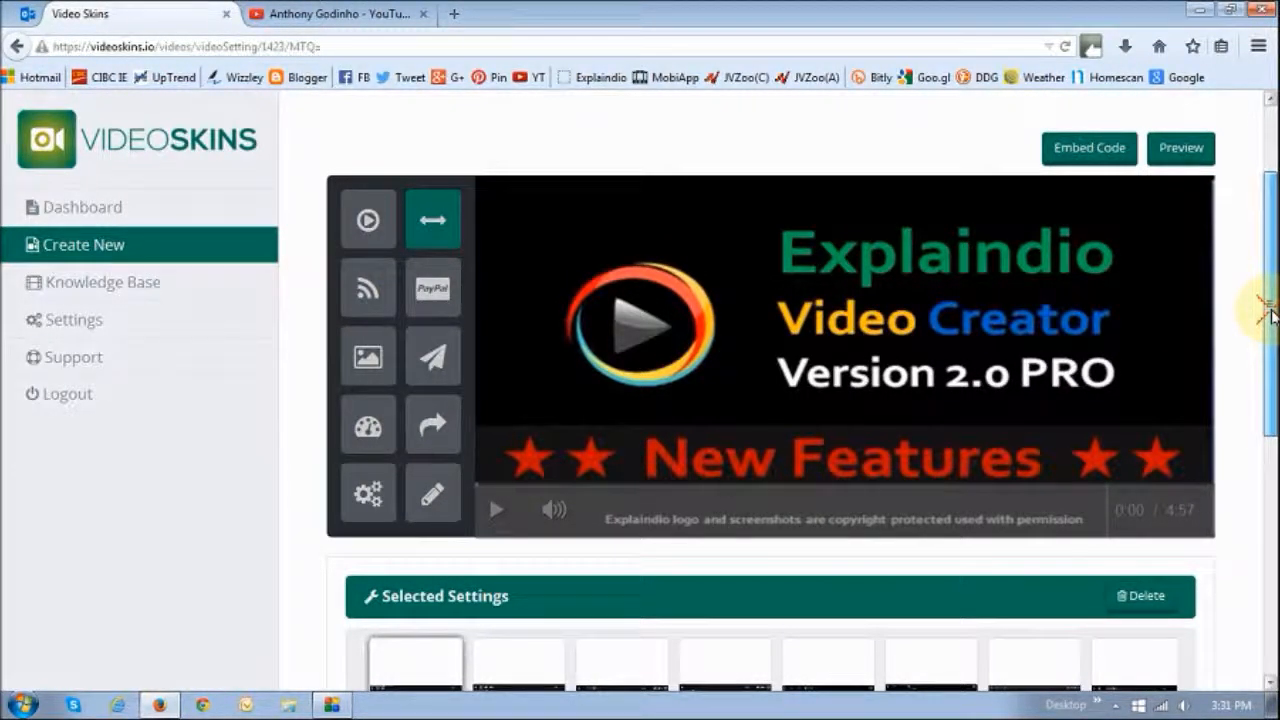
pyautogui.moveTo(1266, 312); pyautogui.dragTo(1266, 326)
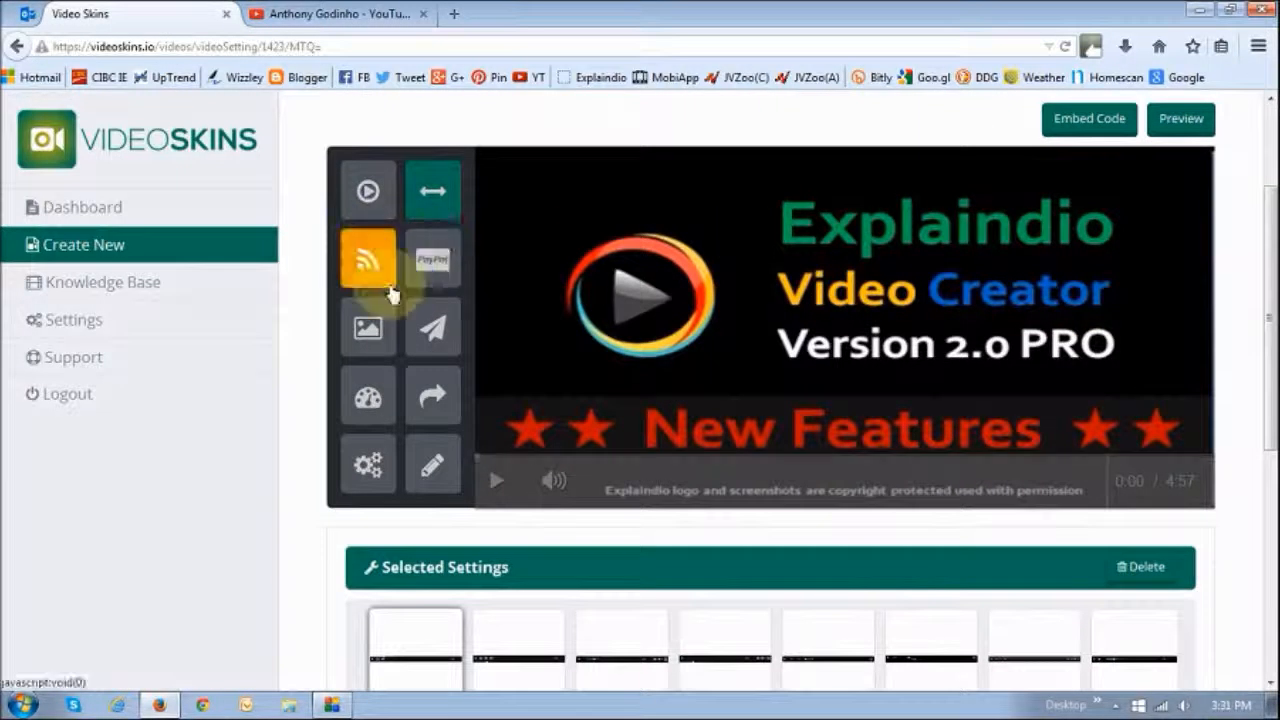
pyautogui.click(428, 254)
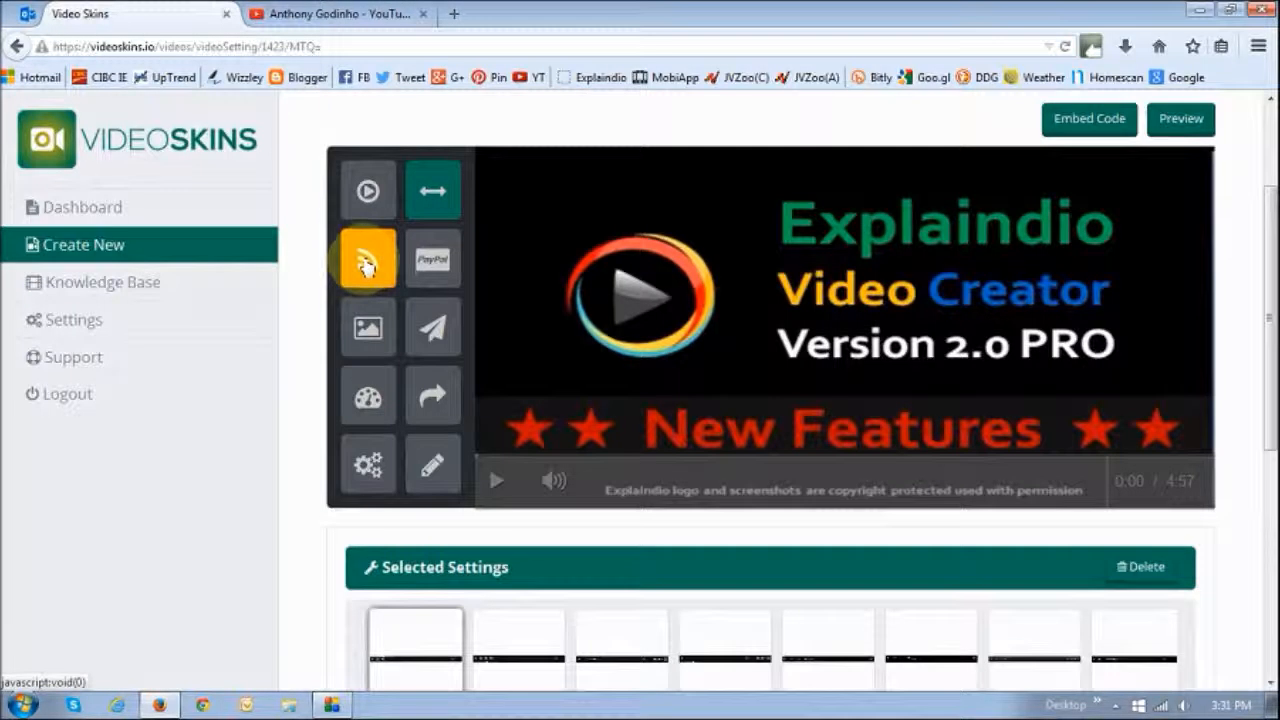
pyautogui.moveTo(367, 262); pyautogui.dragTo(528, 208)
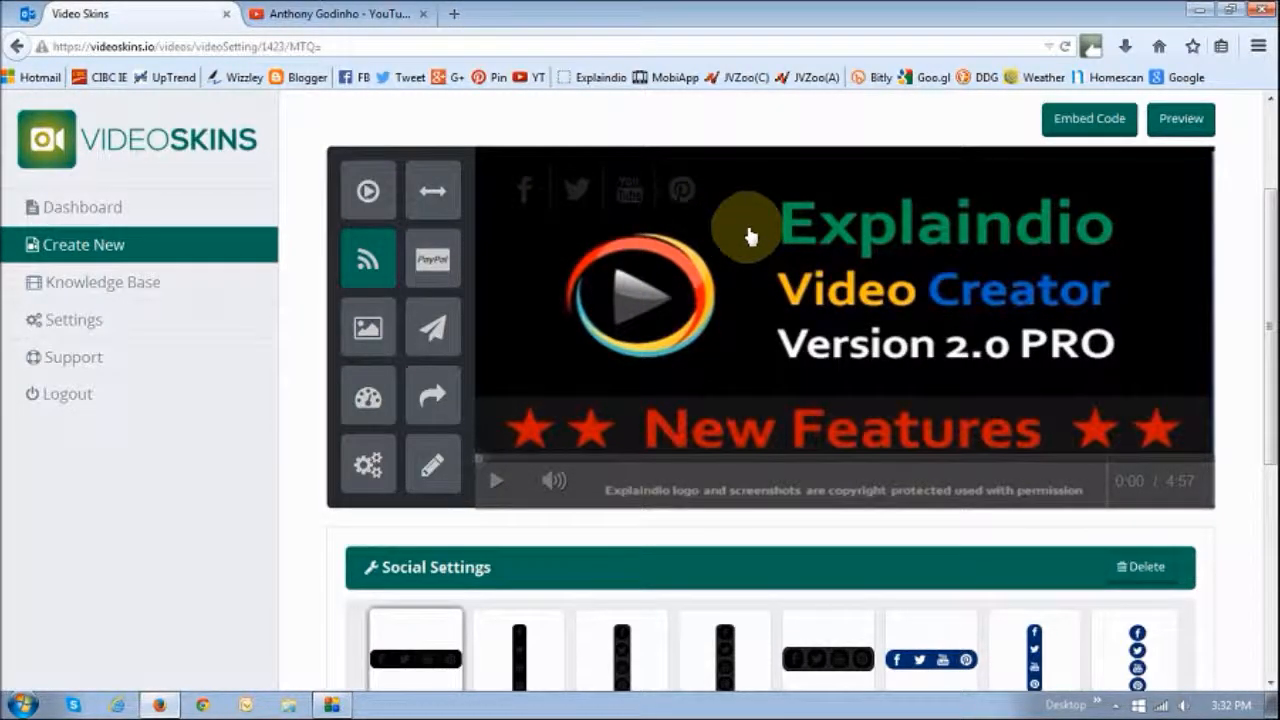
# Pick the vertical coloured social icon style from the style carousel
pyautogui.scroll(-3, 527, 196)
pyautogui.moveTo(629, 578); pyautogui.dragTo(920, 571)
pyautogui.click(712, 530)
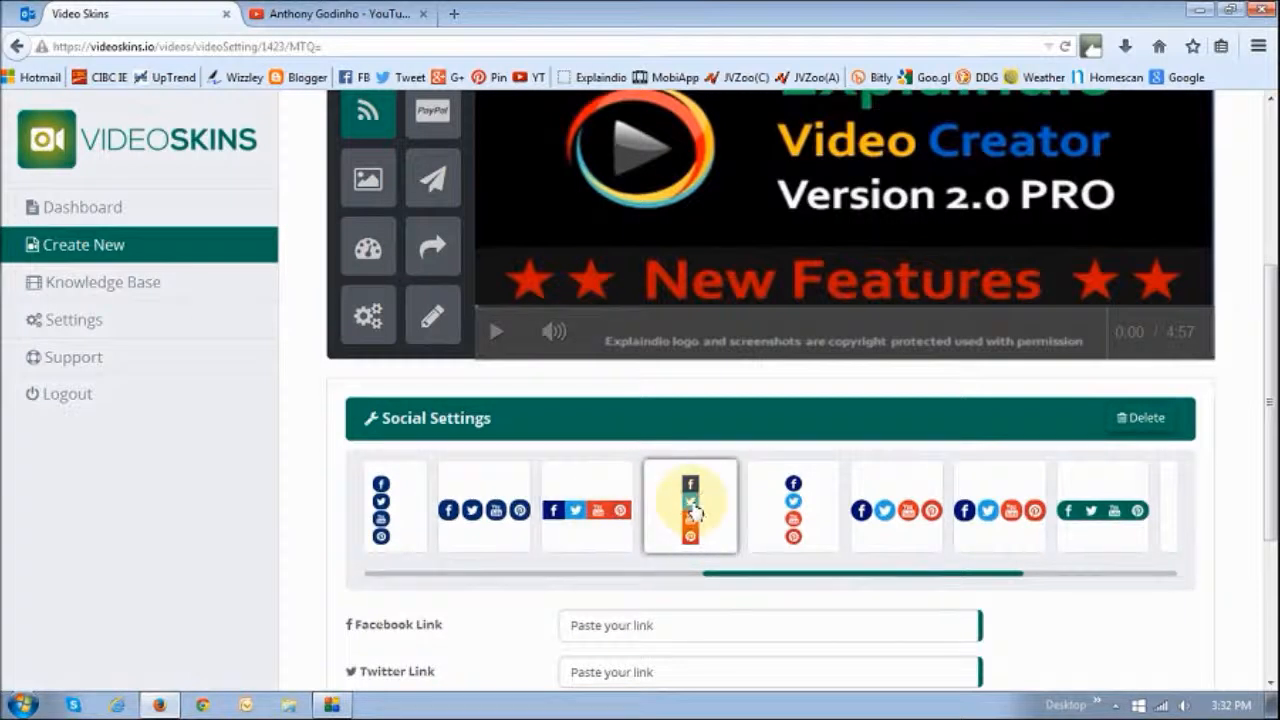
pyautogui.click(695, 513)
# Enter the Facebook, Twitter, YouTube channel and Pinterest links for the social icons
pyautogui.moveTo(1268, 457); pyautogui.dragTo(1270, 380)
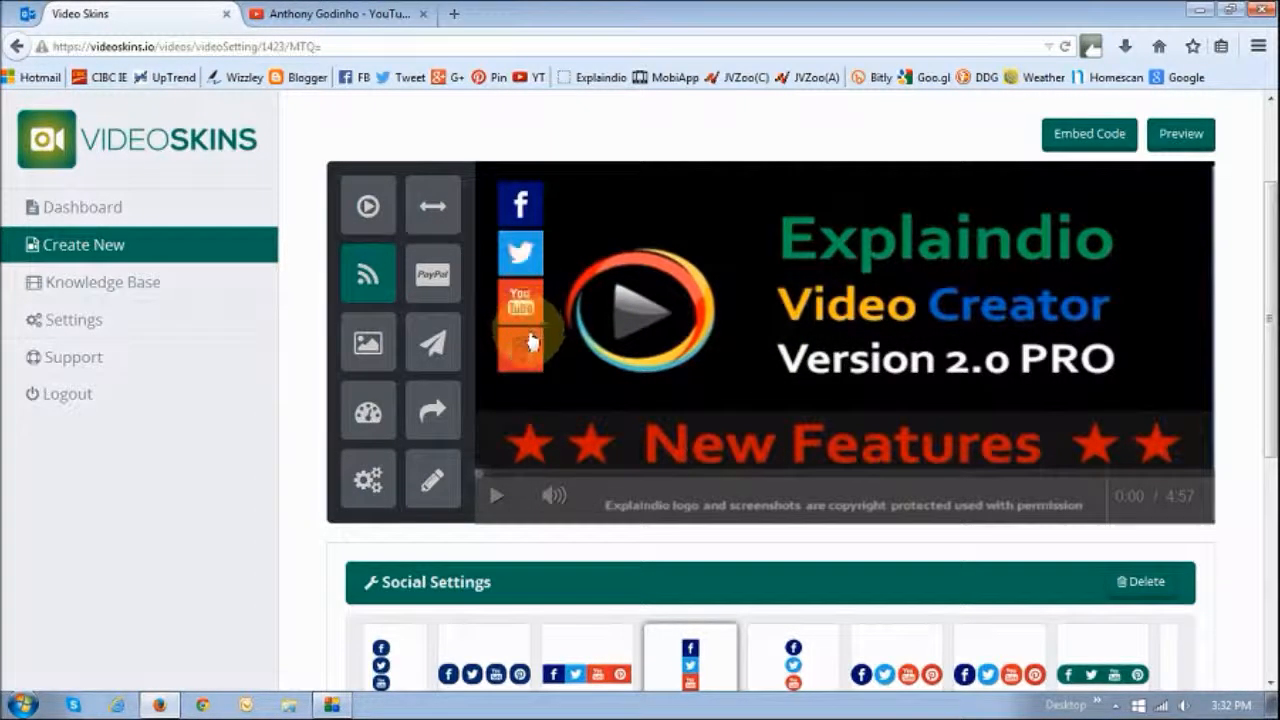
pyautogui.scroll(-3, 885, 358)
pyautogui.scroll(3, 883, 352)
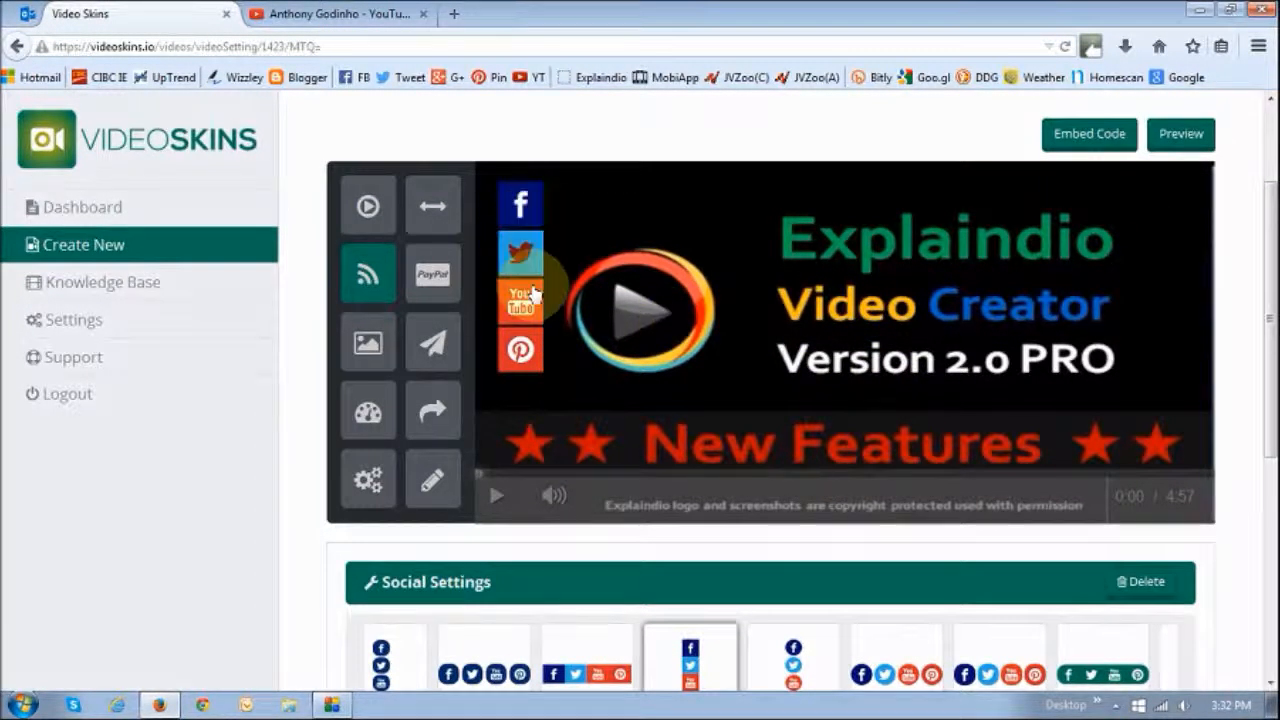
pyautogui.scroll(-3, 790, 355)
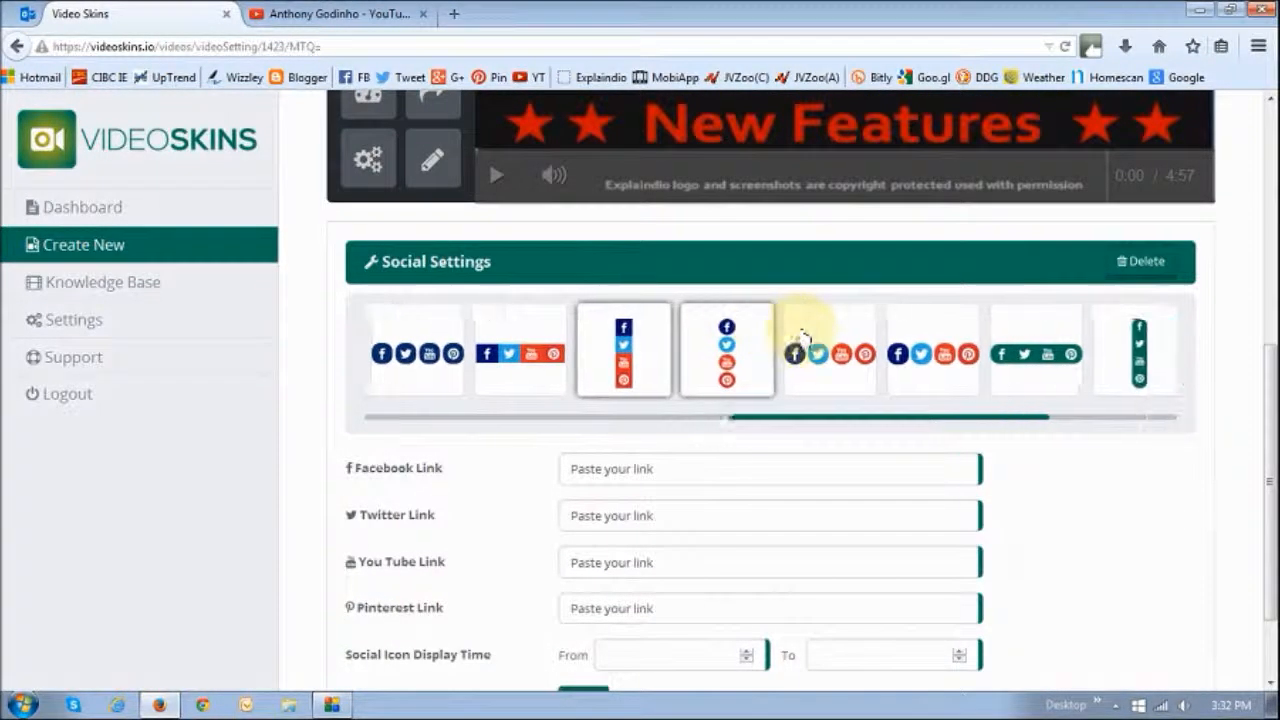
pyautogui.scroll(-2, 1140, 450)
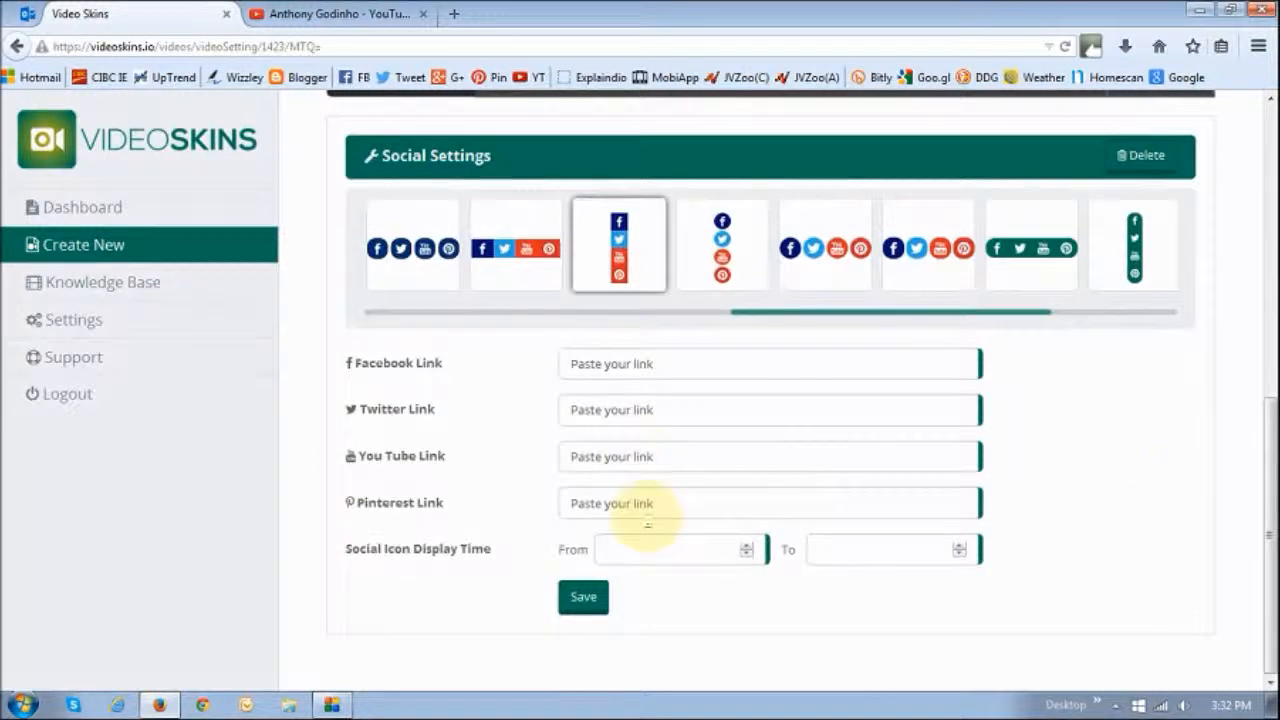
pyautogui.click(635, 364)
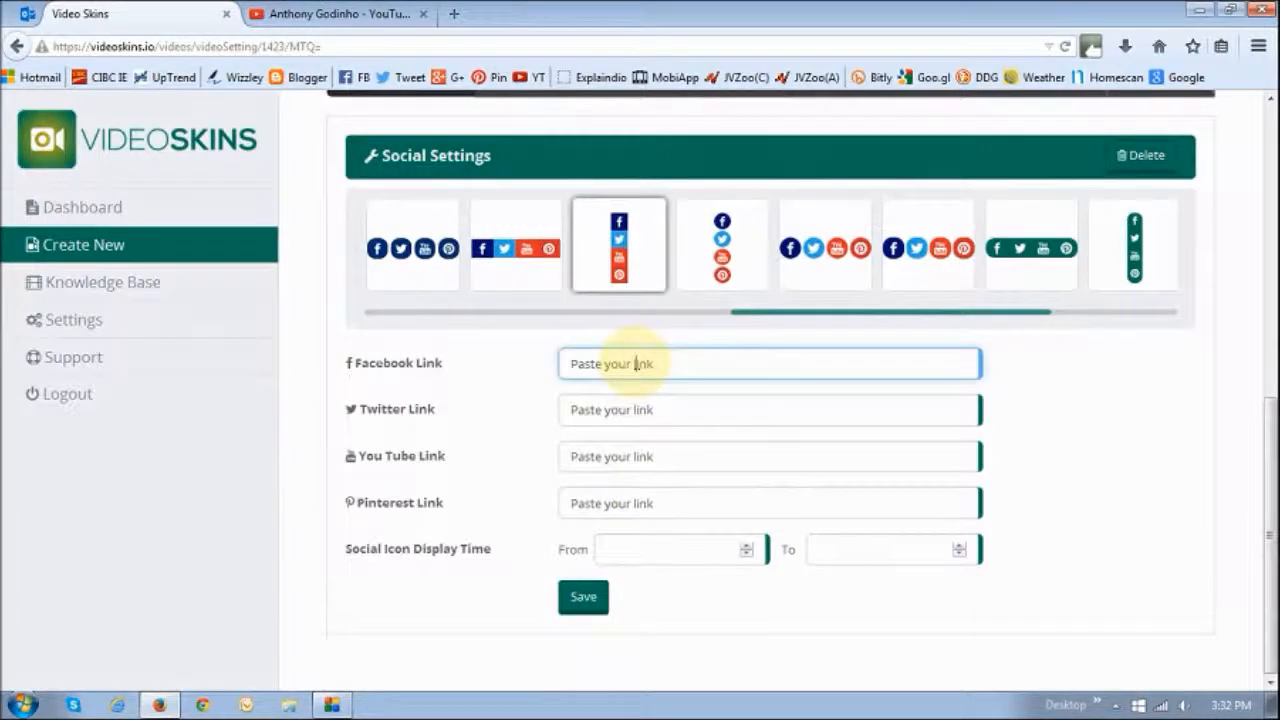
pyautogui.moveTo(655, 364); pyautogui.dragTo(414, 362)
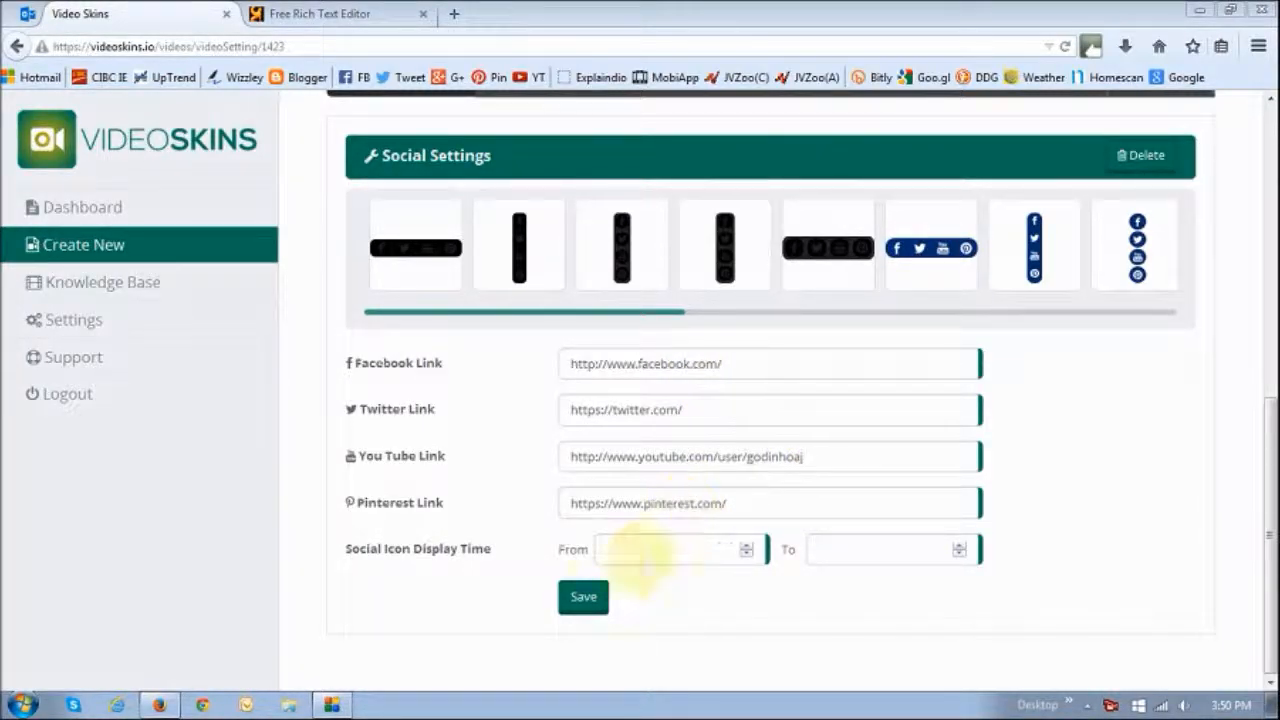
# Review the social icons on the player preview against the social settings
pyautogui.moveTo(1270, 502); pyautogui.dragTo(1268, 290)
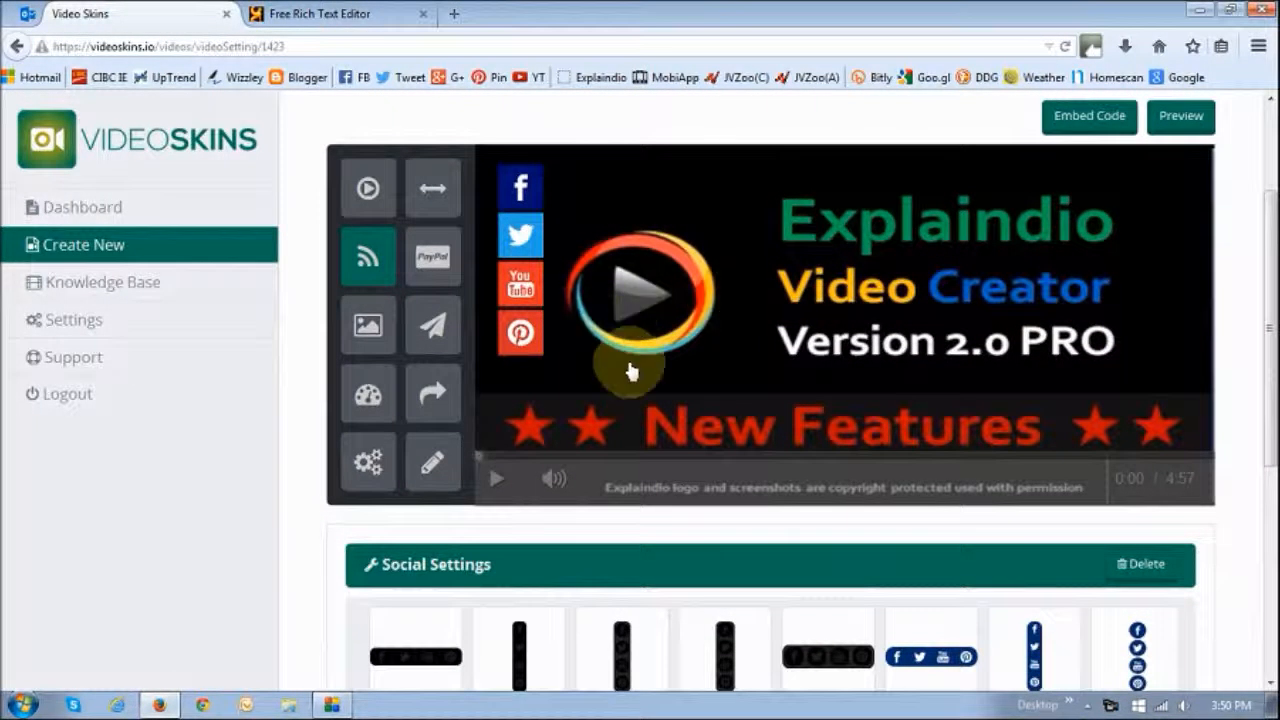
pyautogui.scroll(-5, 790, 445)
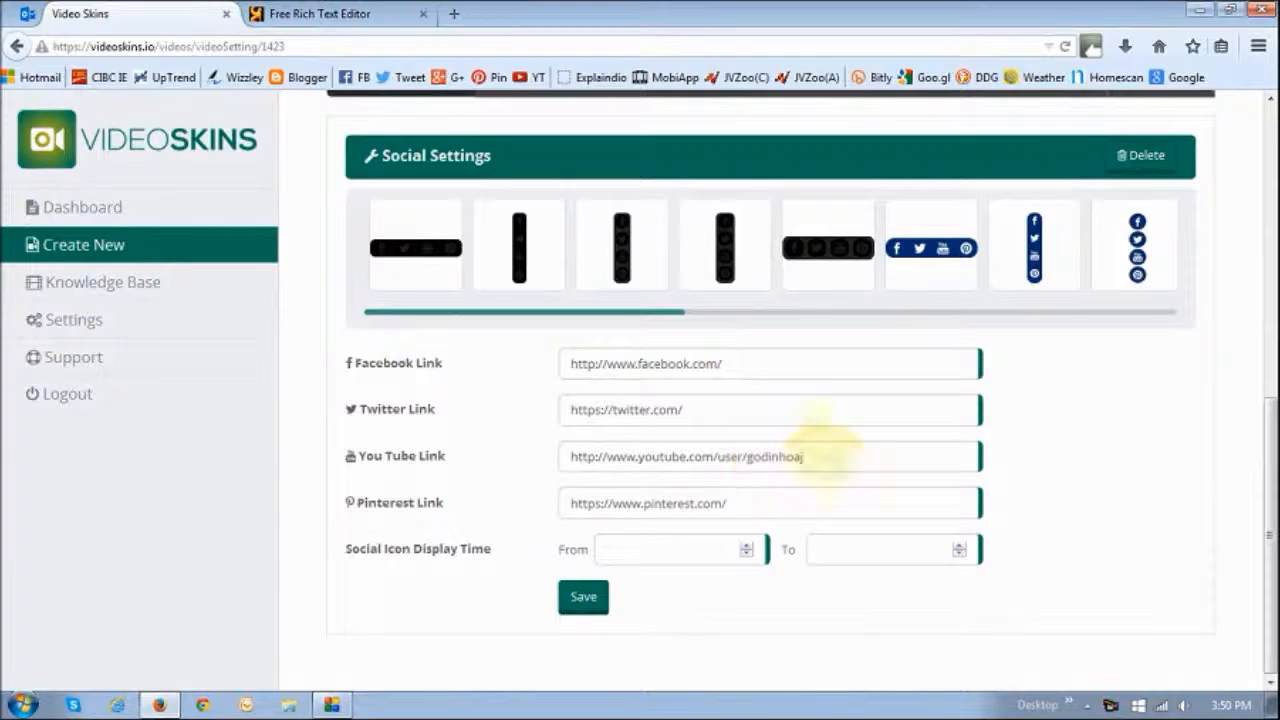
pyautogui.scroll(6, 715, 440)
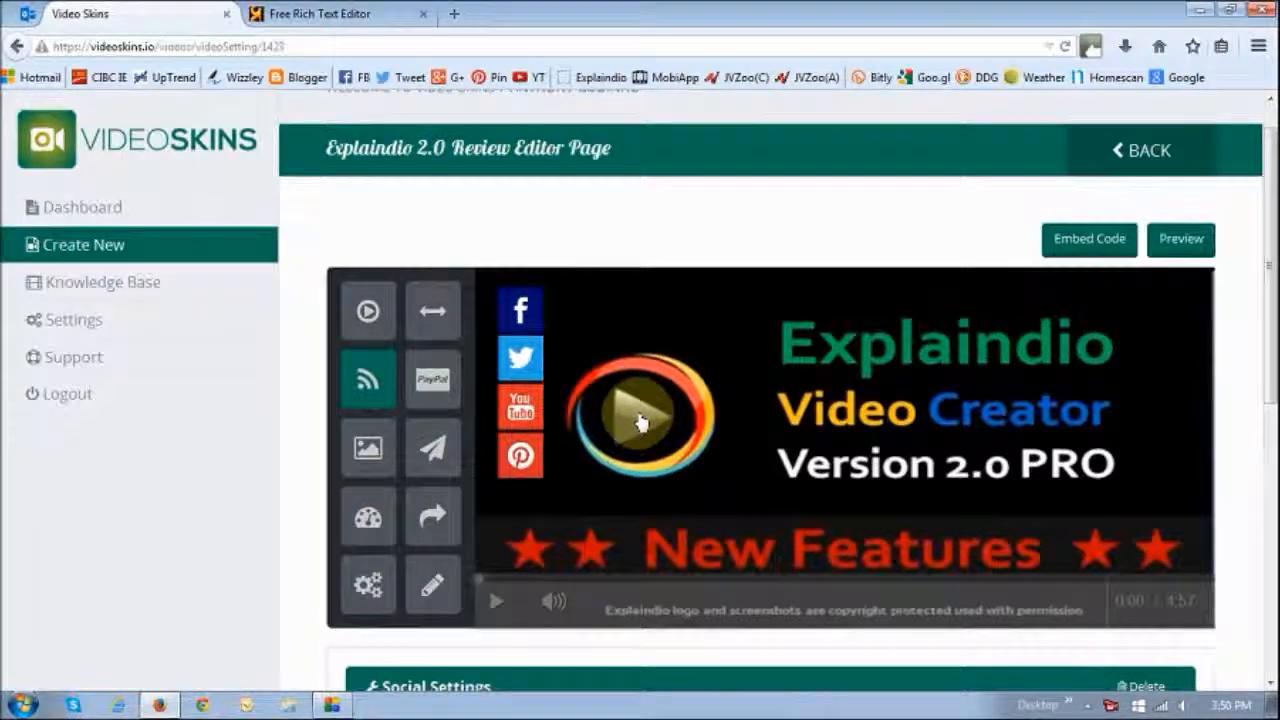
pyautogui.scroll(-5, 641, 422)
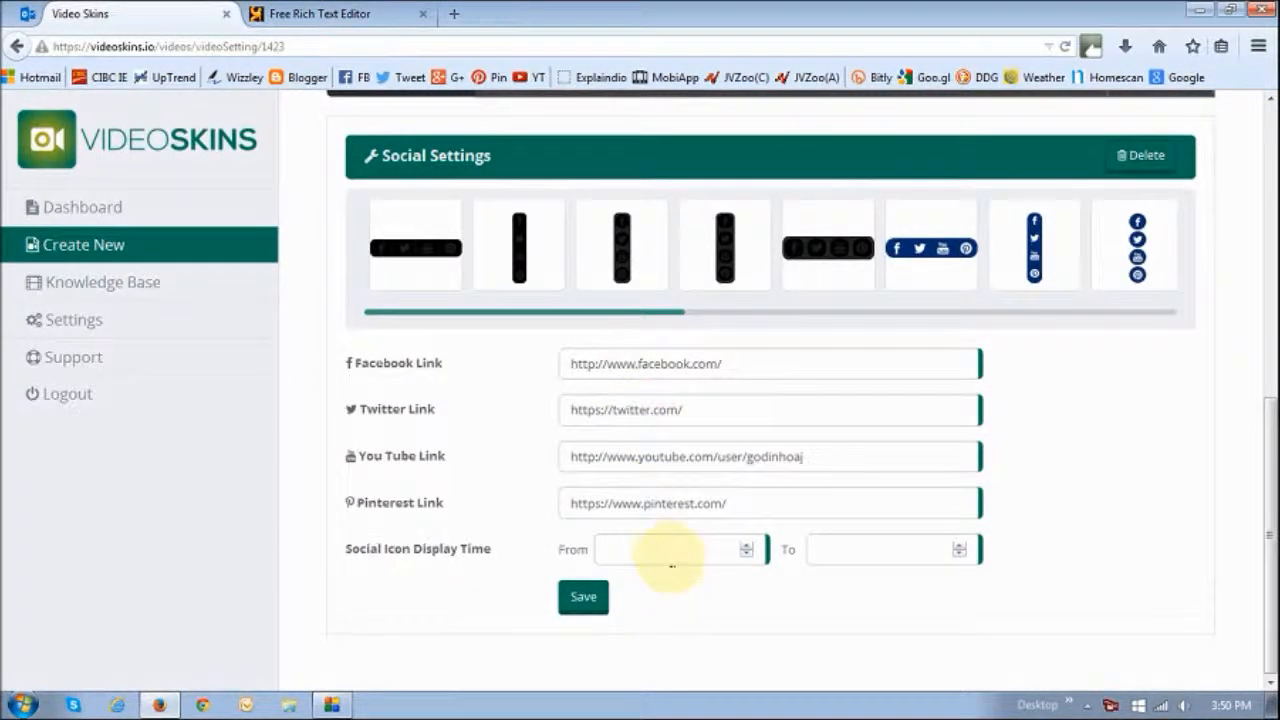
pyautogui.scroll(3, 1163, 529)
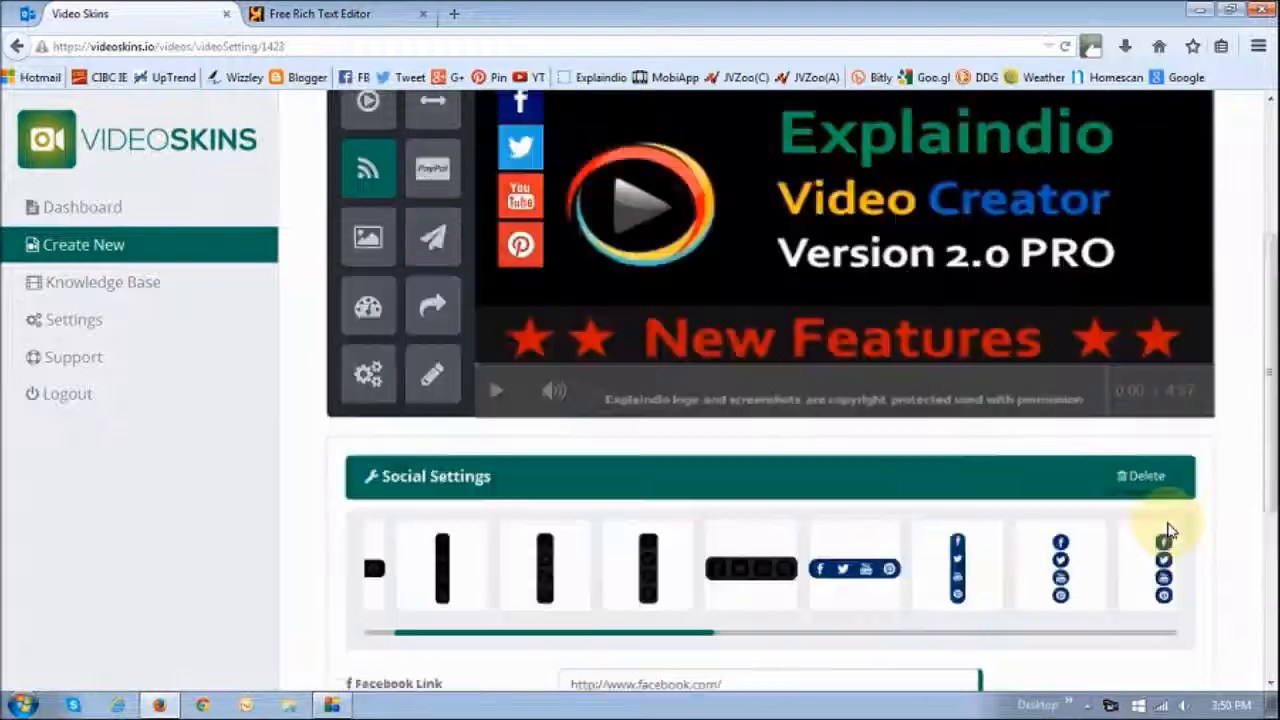
pyautogui.scroll(-3, 1243, 510)
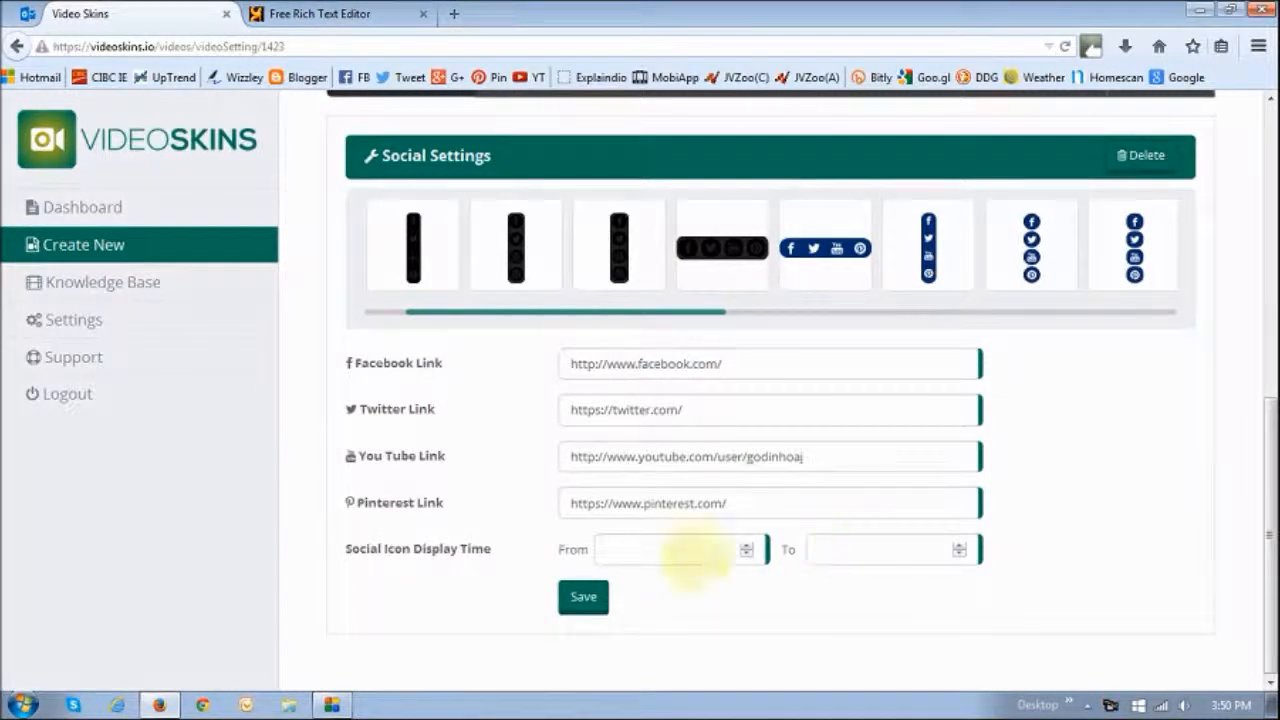
pyautogui.scroll(3, 1257, 537)
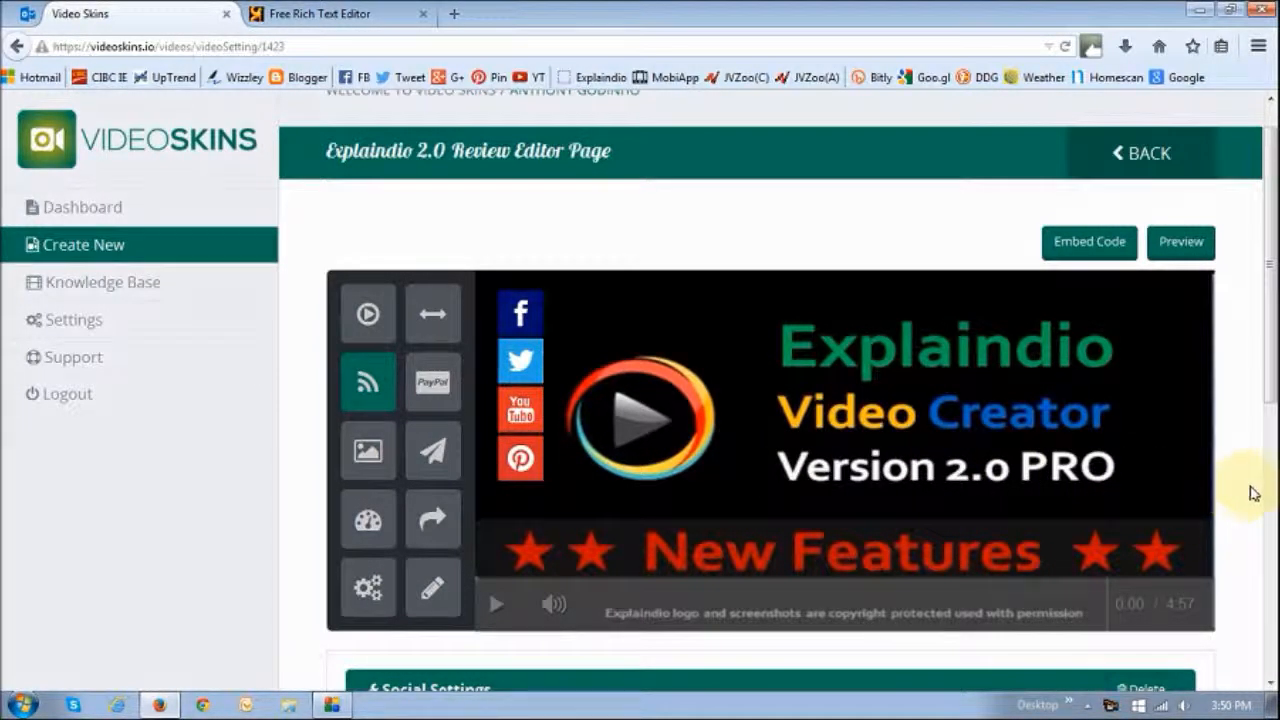
pyautogui.scroll(-5, 1256, 492)
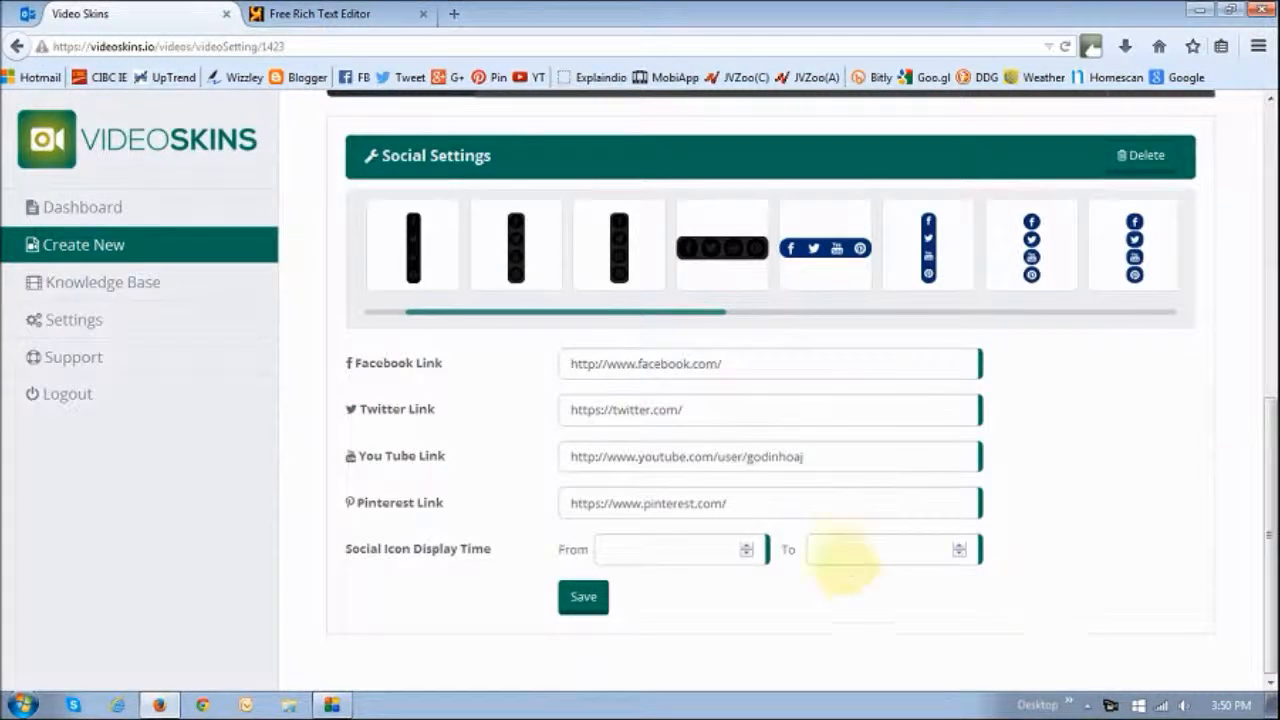
# Save the social settings for the player
pyautogui.click(643, 557)
pyautogui.click(845, 553)
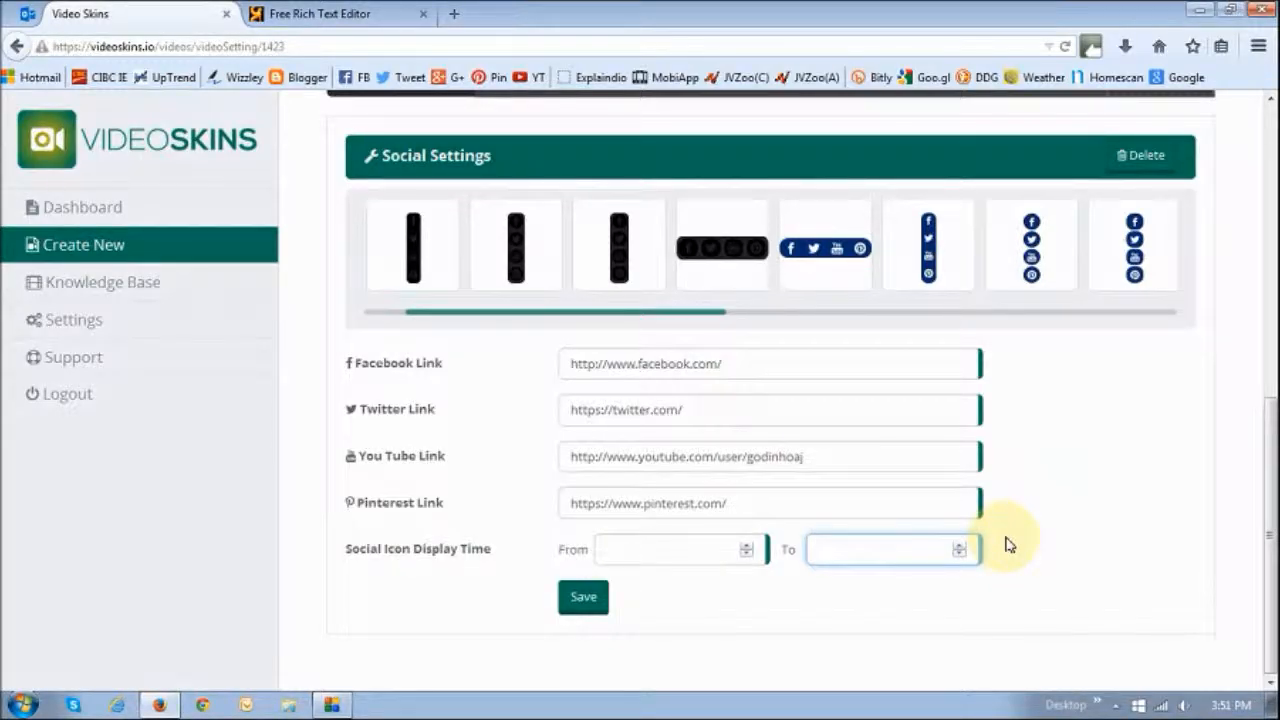
pyautogui.click(646, 551)
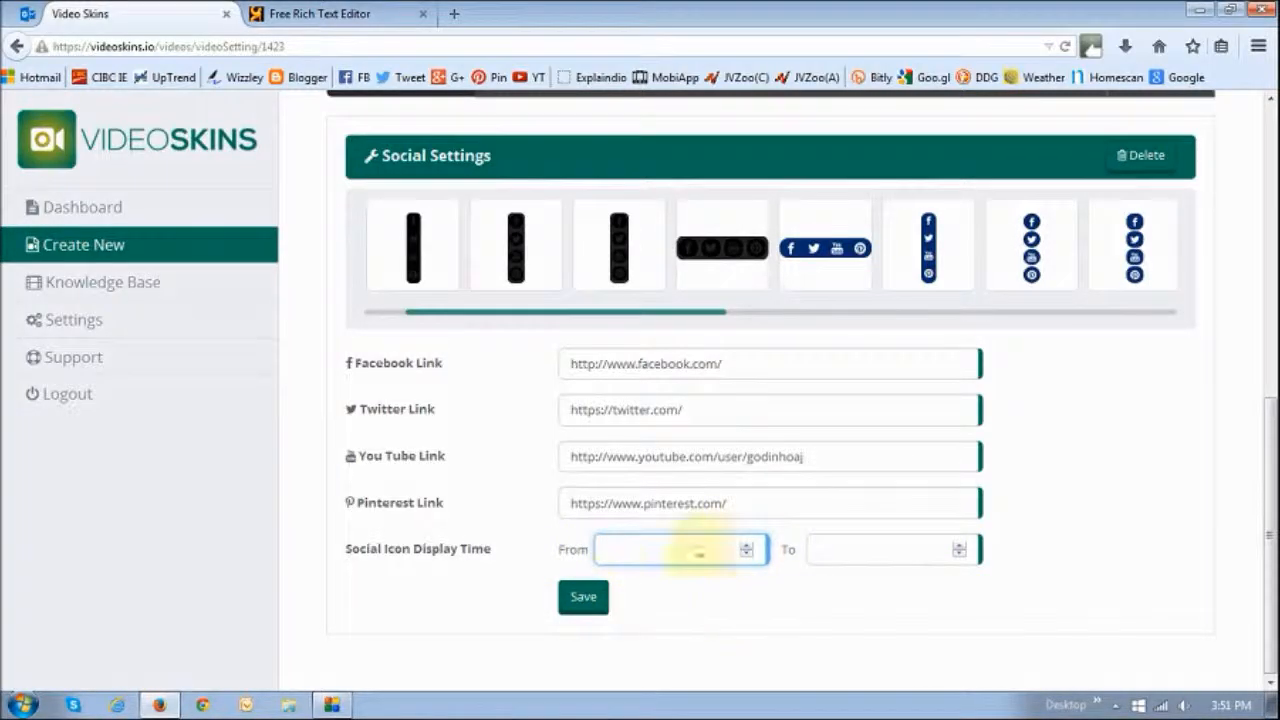
pyautogui.click(586, 603)
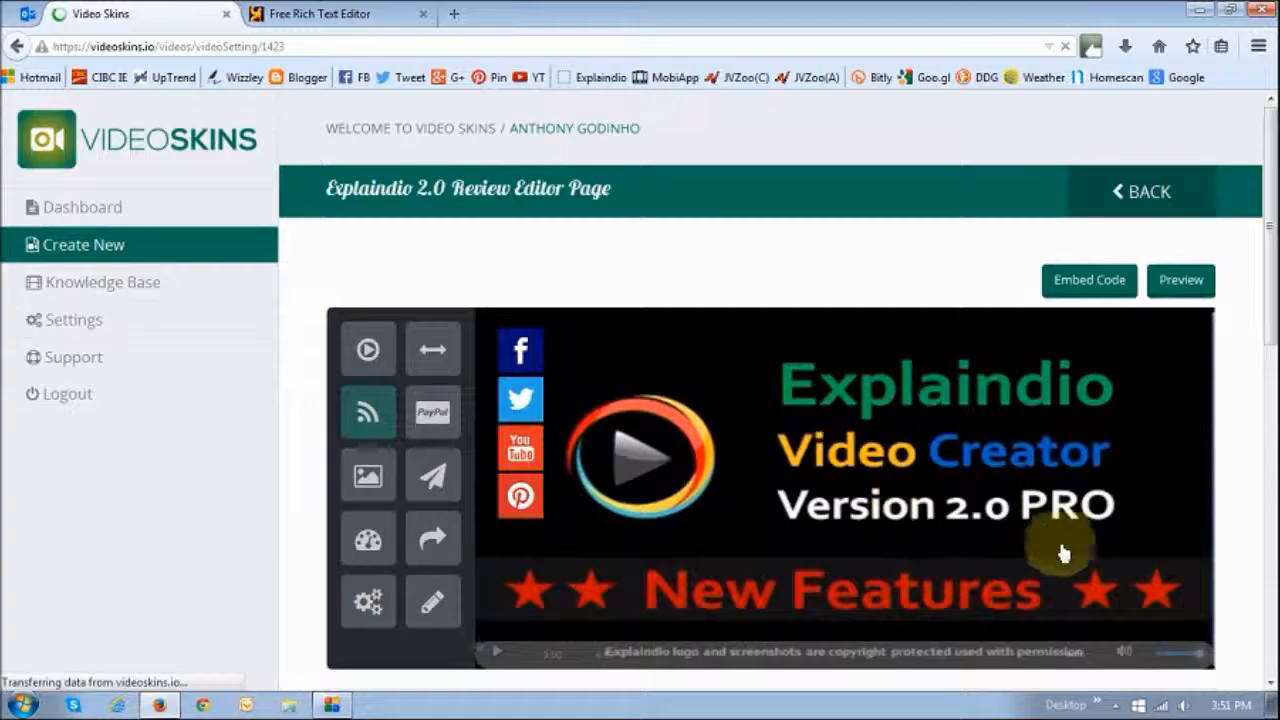
# Preview the skinned video in a new tab and play it to check the social icons
pyautogui.moveTo(1270, 340); pyautogui.dragTo(1270, 408)
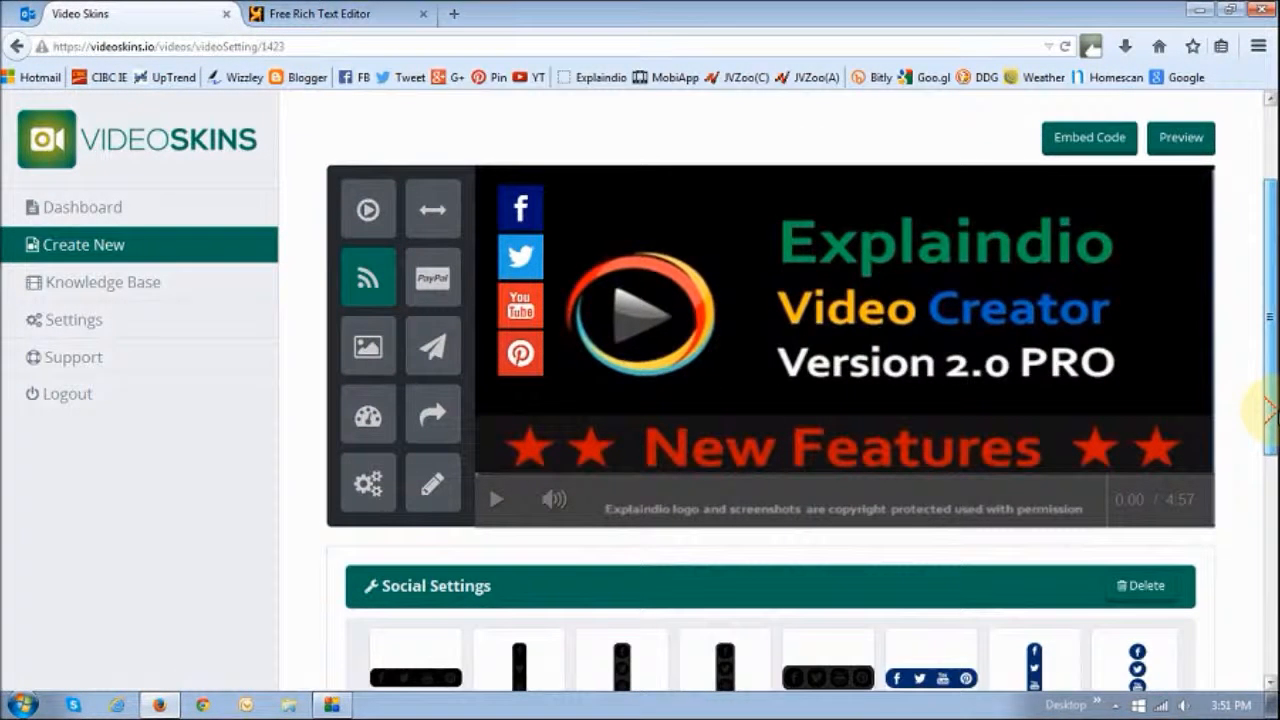
pyautogui.click(1180, 142)
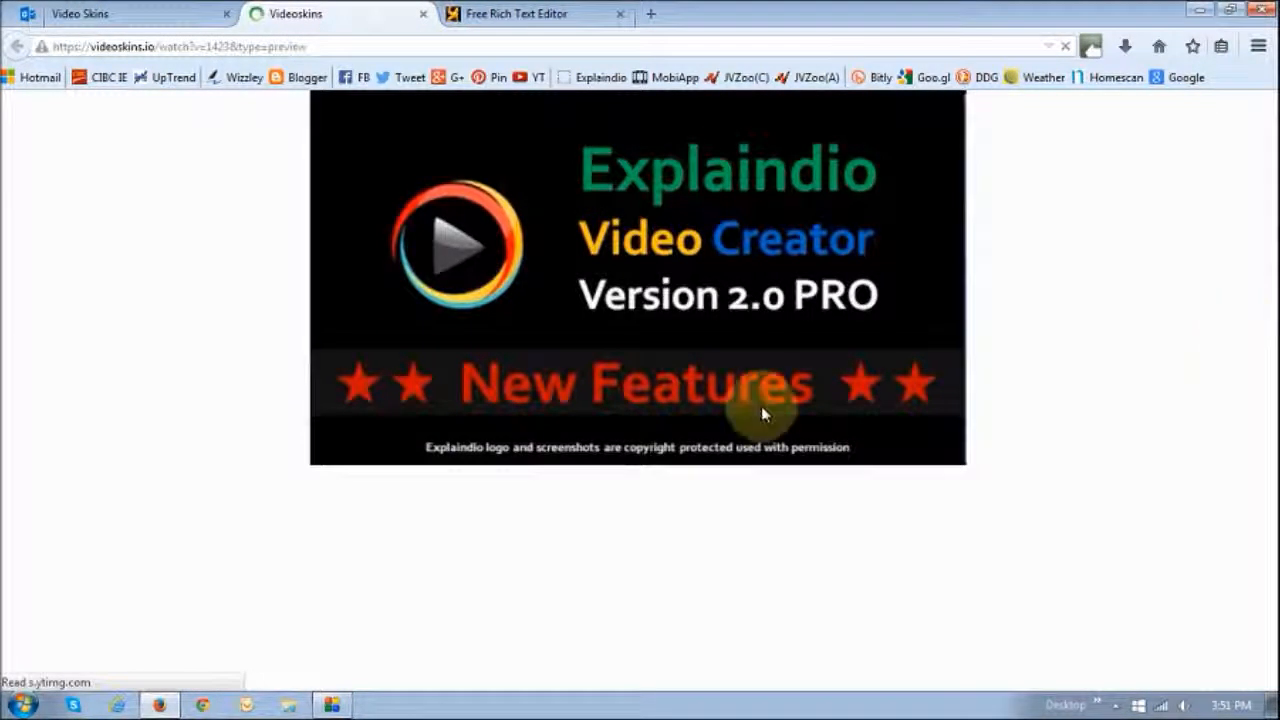
pyautogui.click(401, 437)
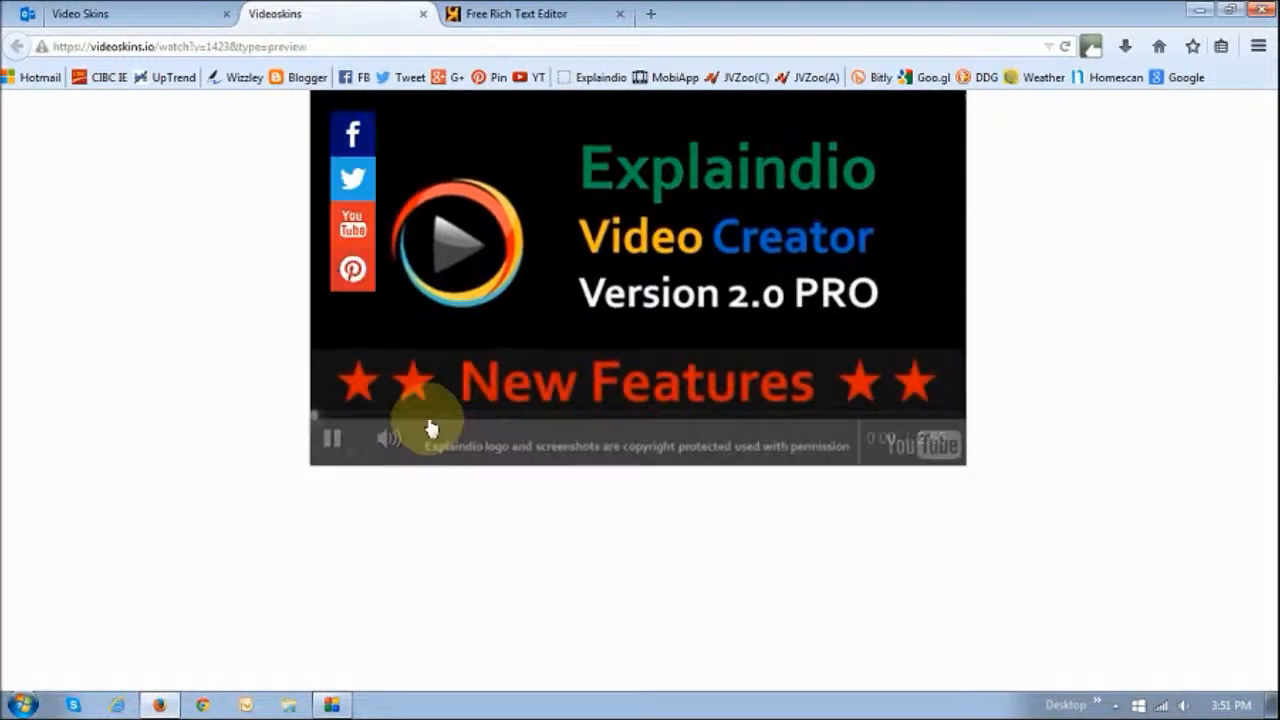
pyautogui.click(335, 449)
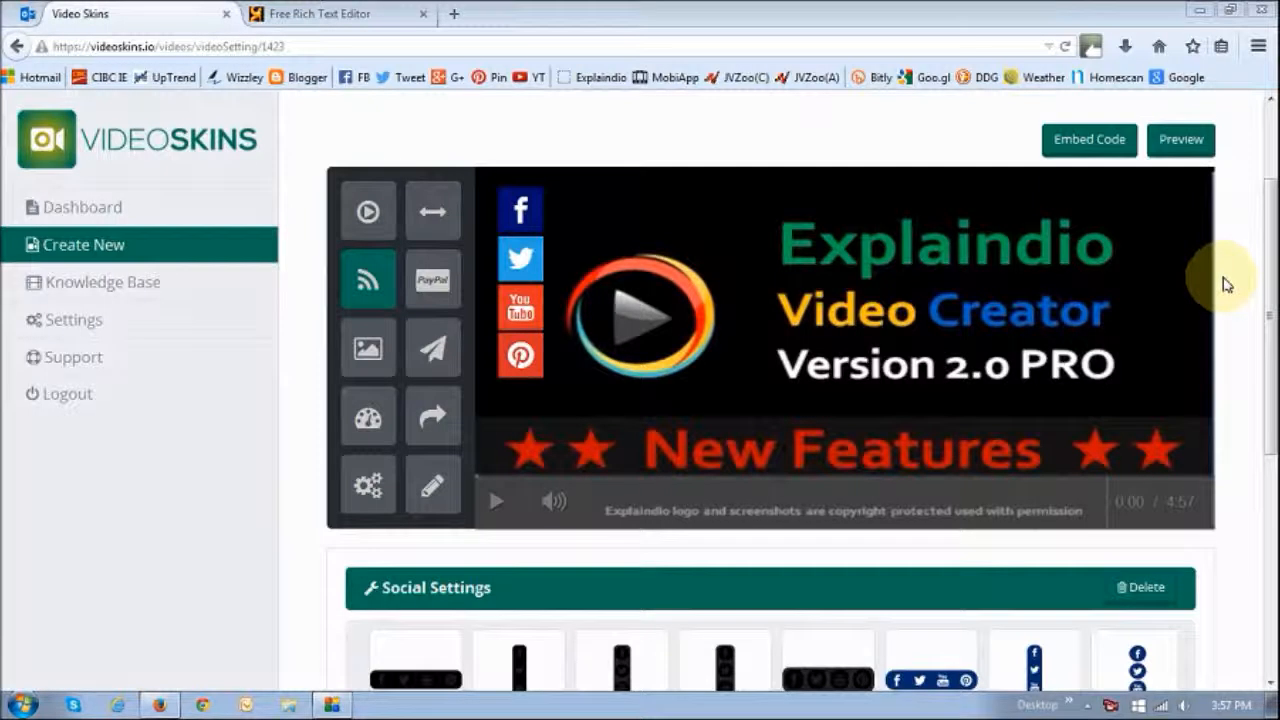
# Copy the player's embed code and paste it into the code view of the Free Rich Text Editor tab
pyautogui.click(1094, 148)
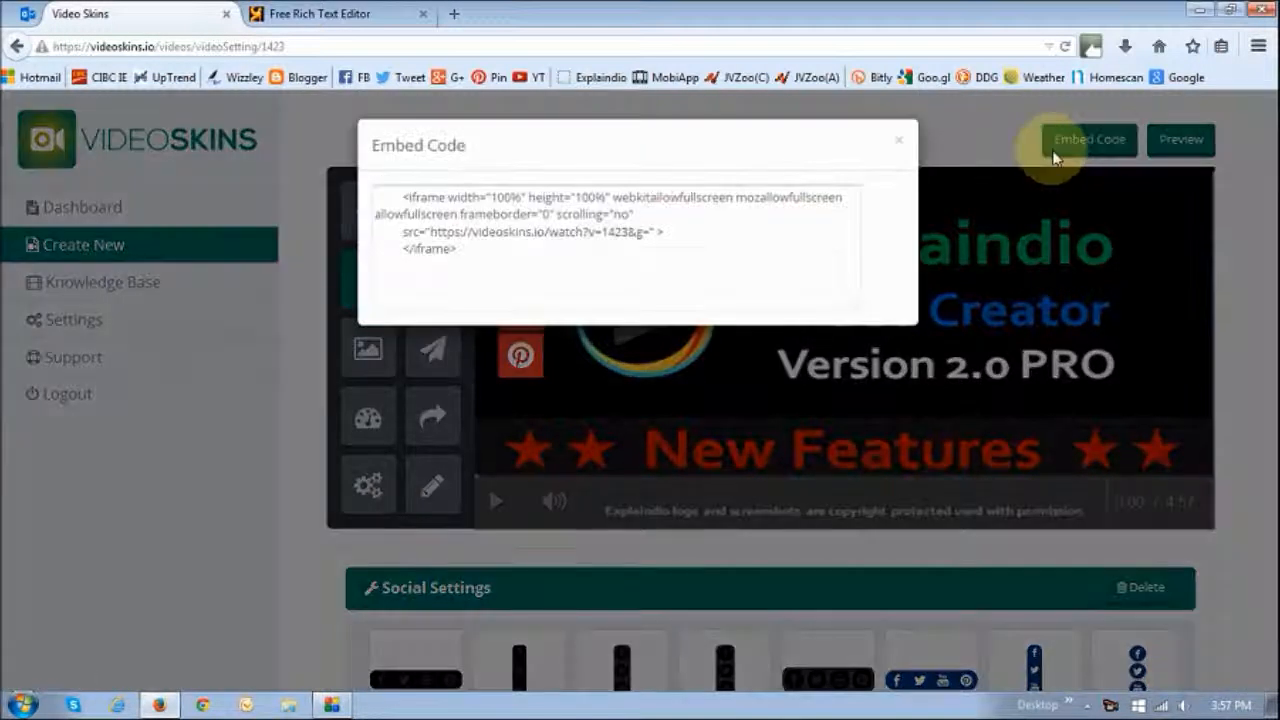
pyautogui.moveTo(458, 253); pyautogui.dragTo(400, 197)
pyautogui.hotkey('ctrl', 'c')
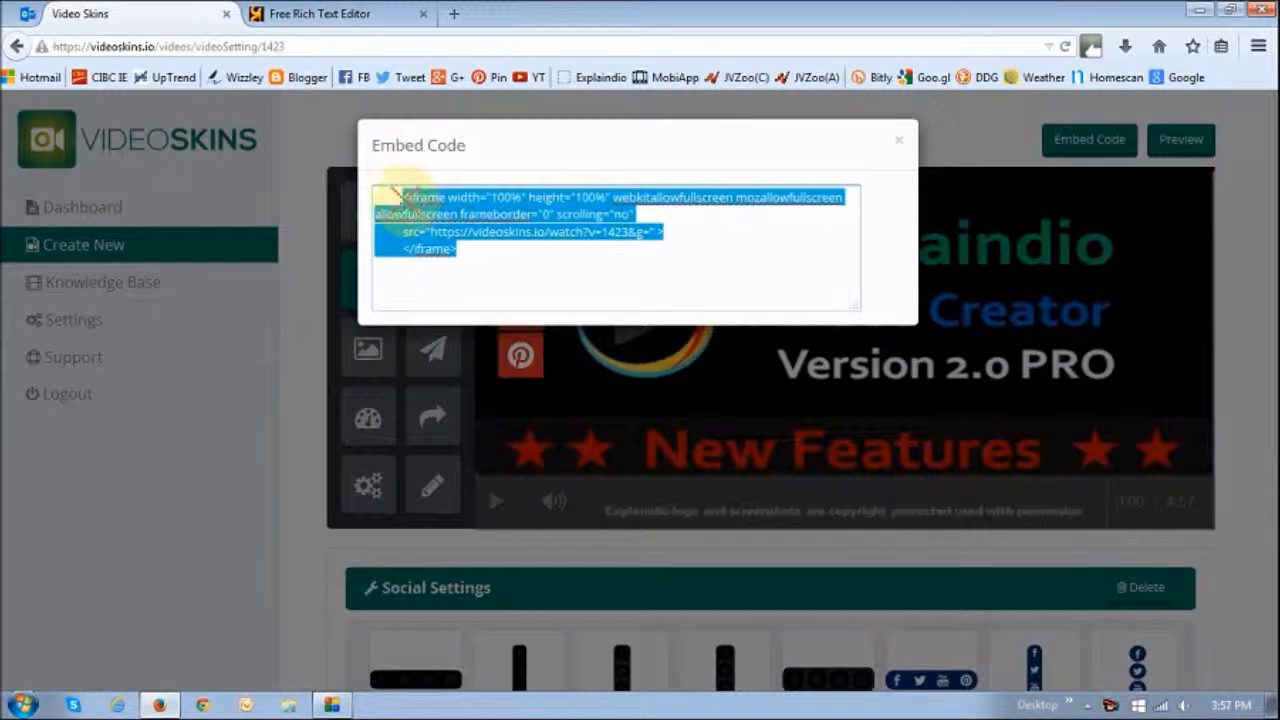
pyautogui.click(360, 18)
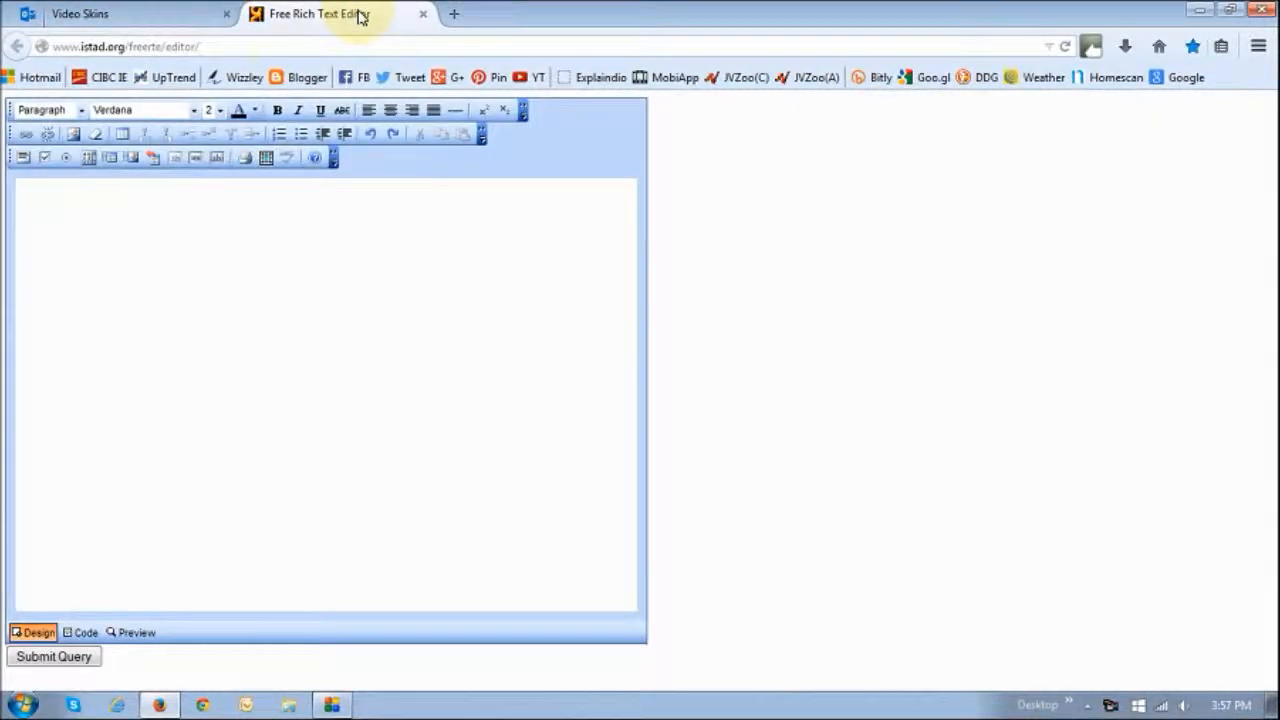
pyautogui.click(84, 633)
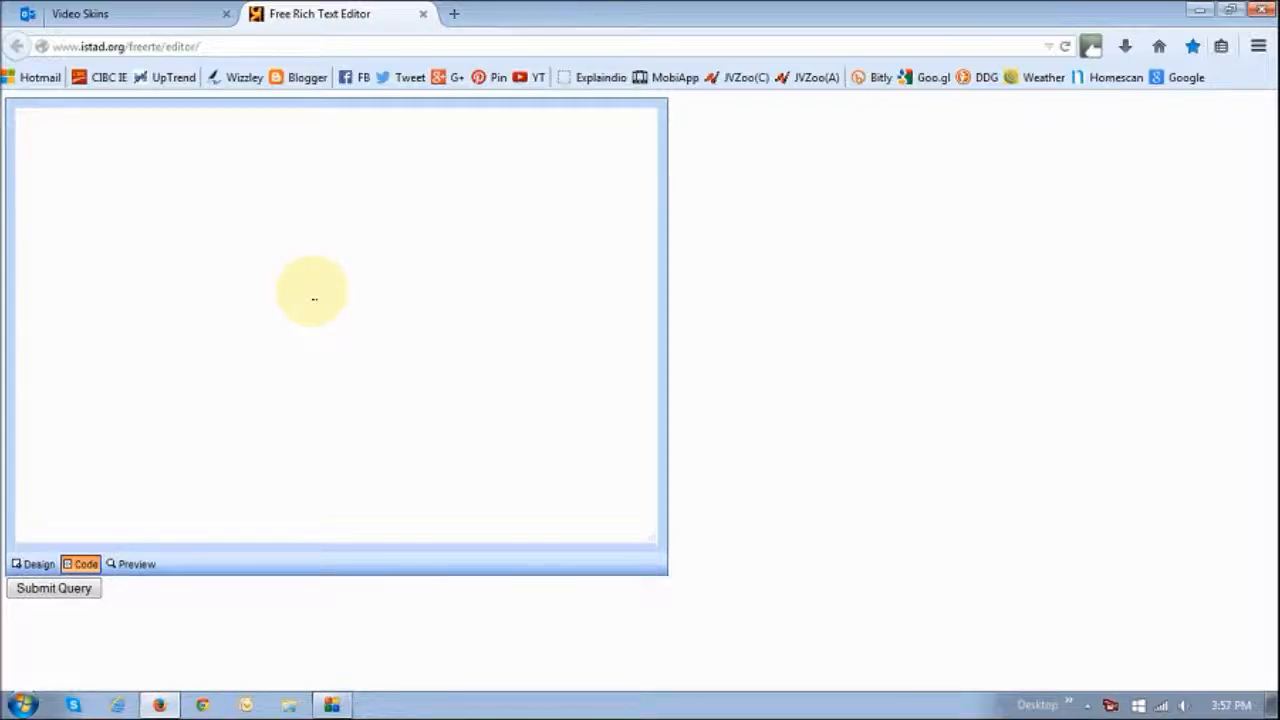
pyautogui.hotkey('ctrl', 'v')
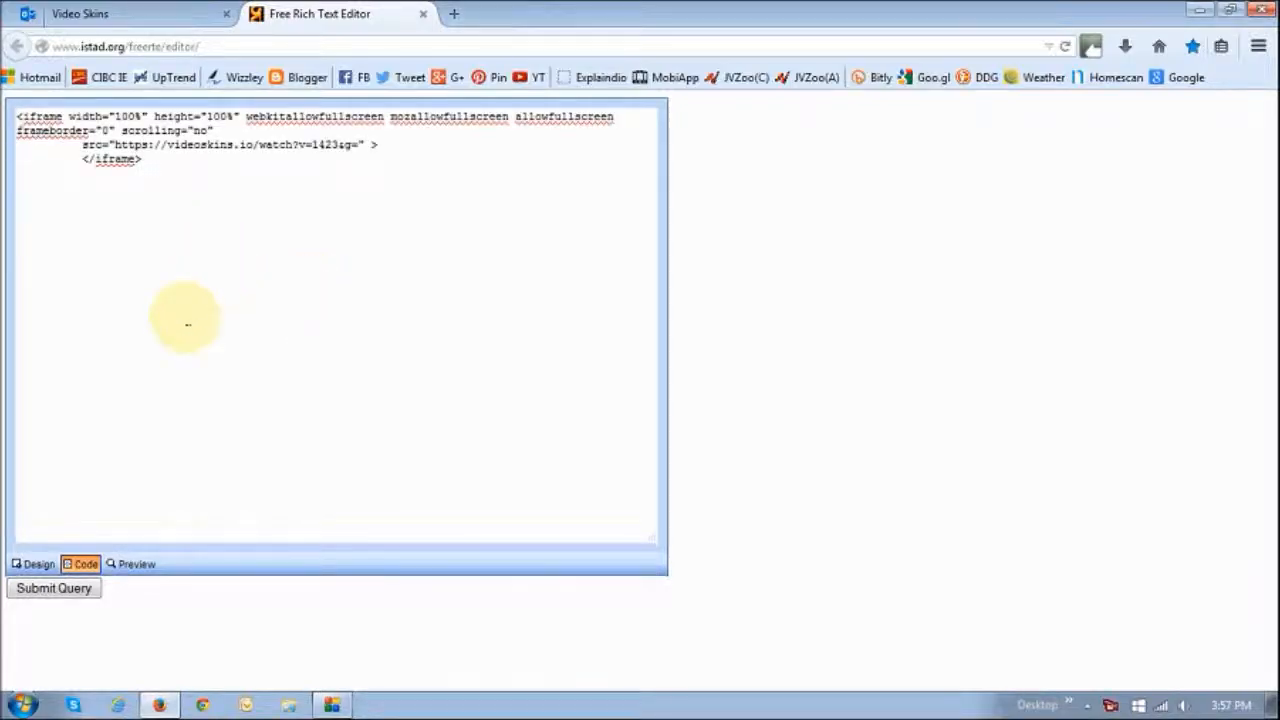
# Preview the embedded player in the editor and play the video
pyautogui.click(135, 566)
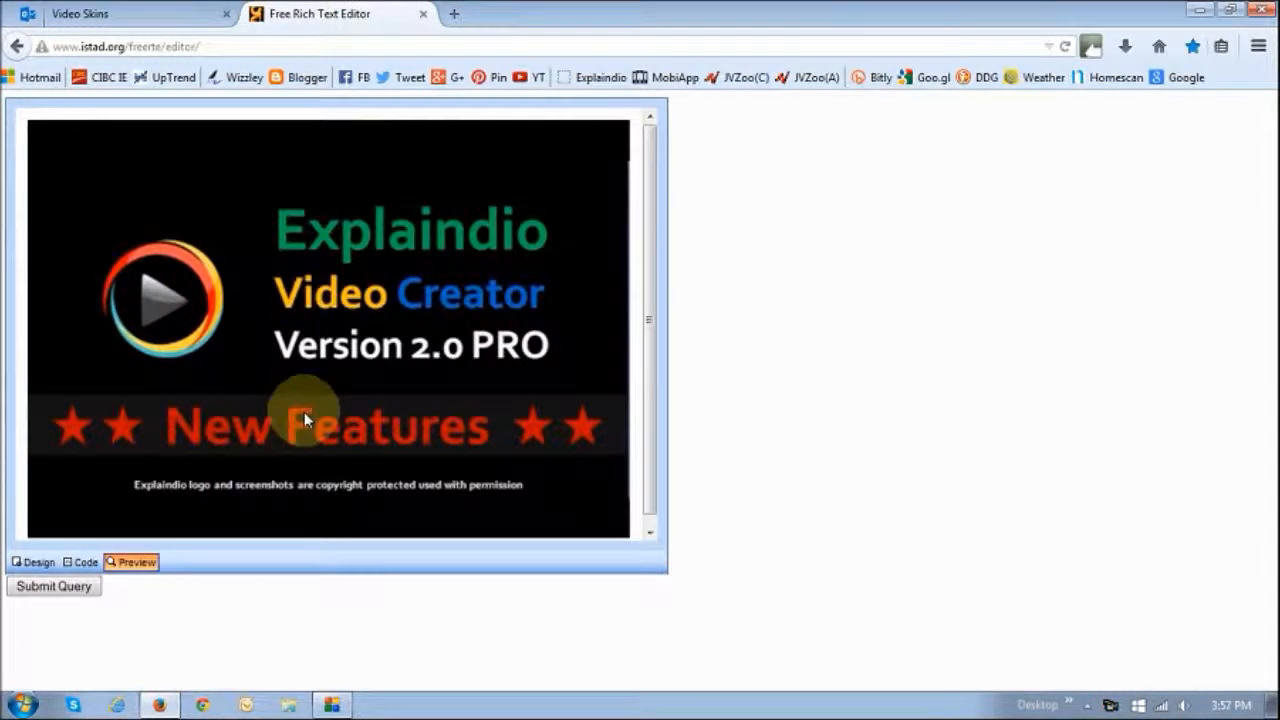
pyautogui.scroll(-1, 643, 447)
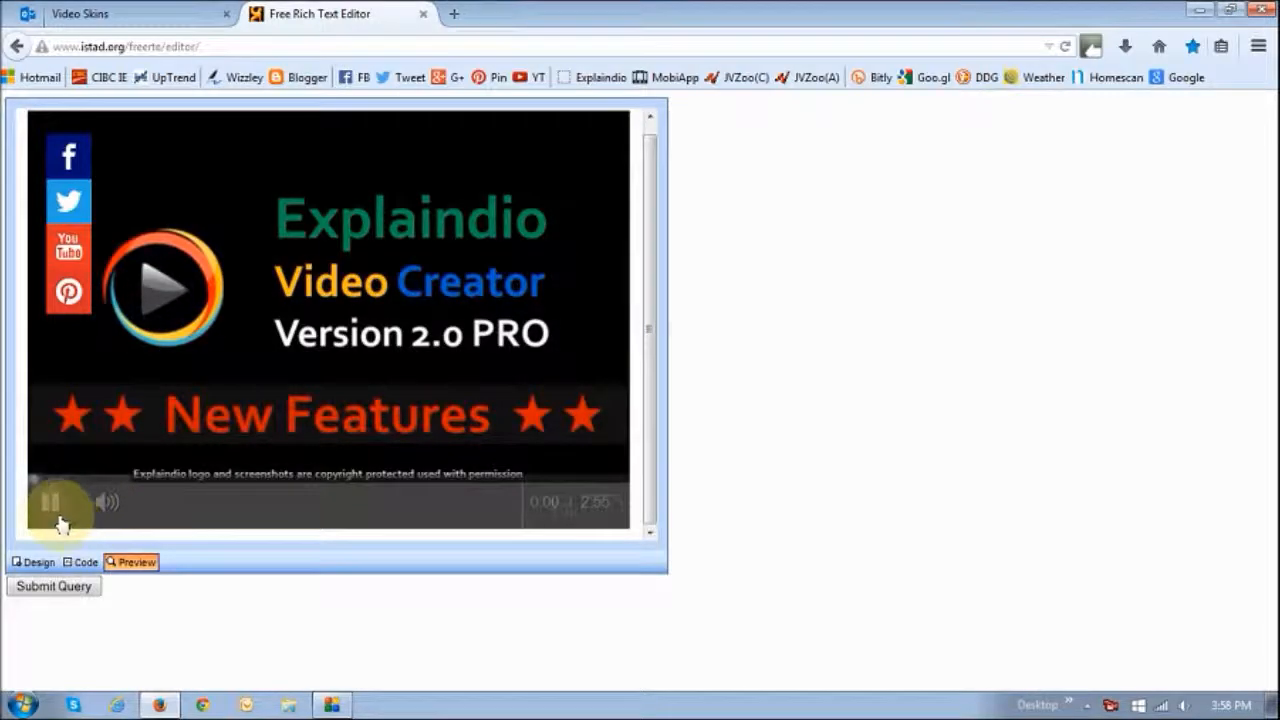
pyautogui.click(56, 513)
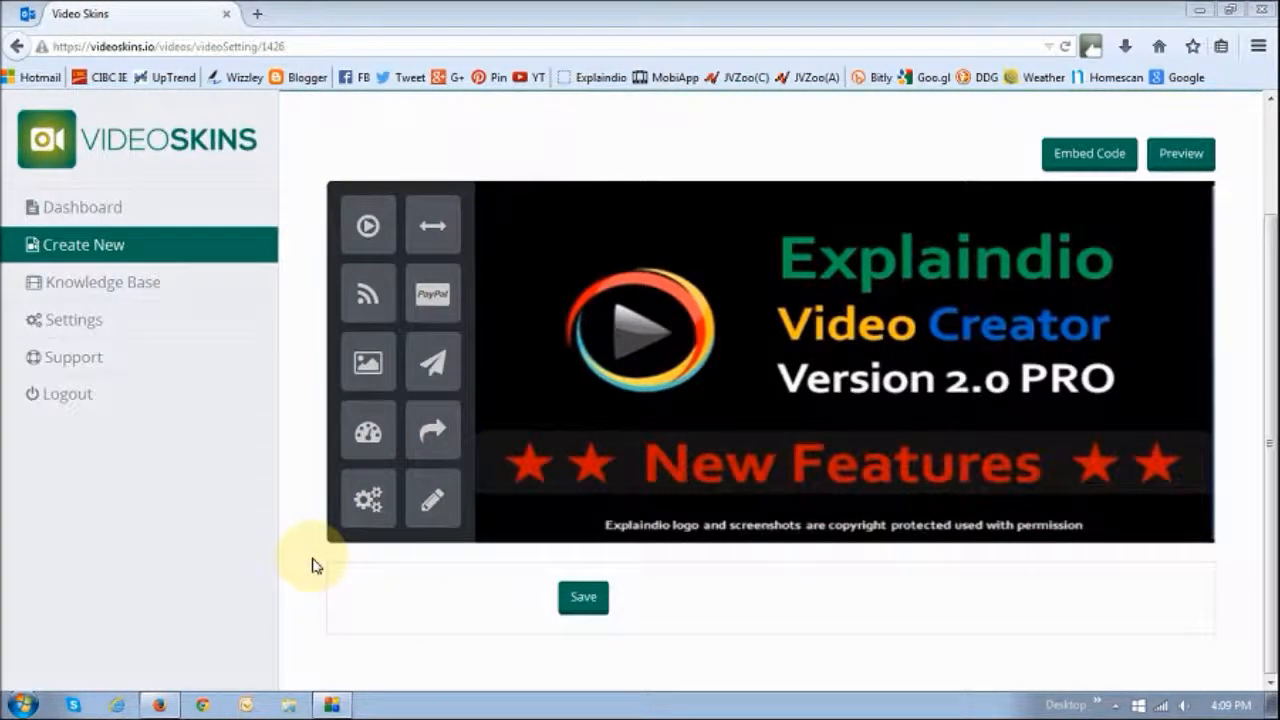
# Add the opt-in element onto the video player of the second video
pyautogui.click(435, 368)
pyautogui.scroll(-1, 1268, 318)
pyautogui.moveTo(1268, 318); pyautogui.dragTo(1266, 274)
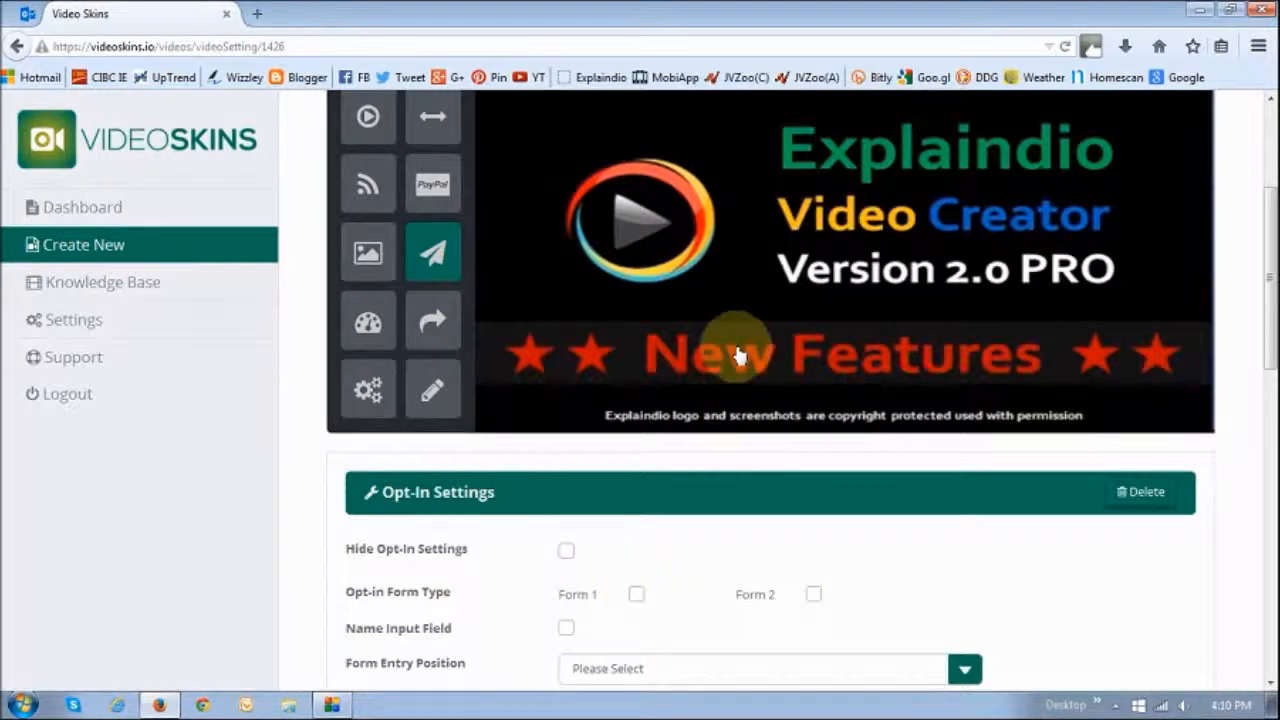
# Try the Form 1 and Form 2 opt-in form types on the player, switching each off again
pyautogui.click(637, 598)
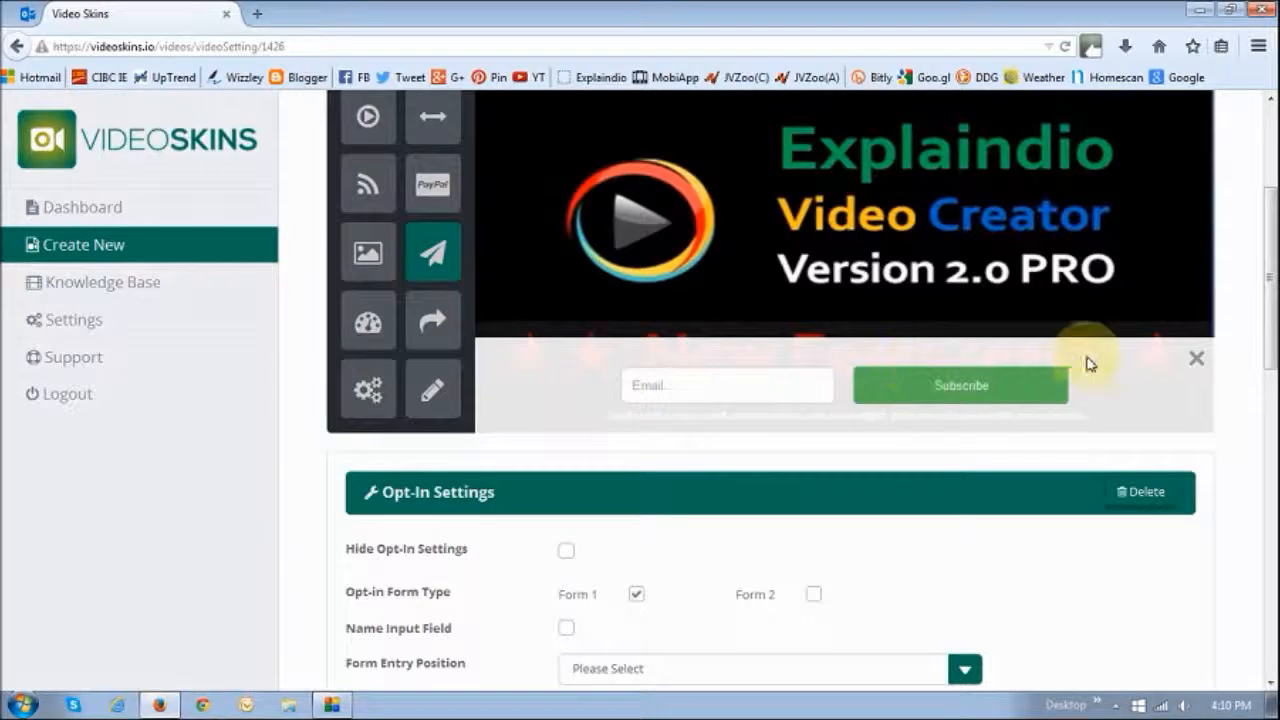
pyautogui.click(637, 595)
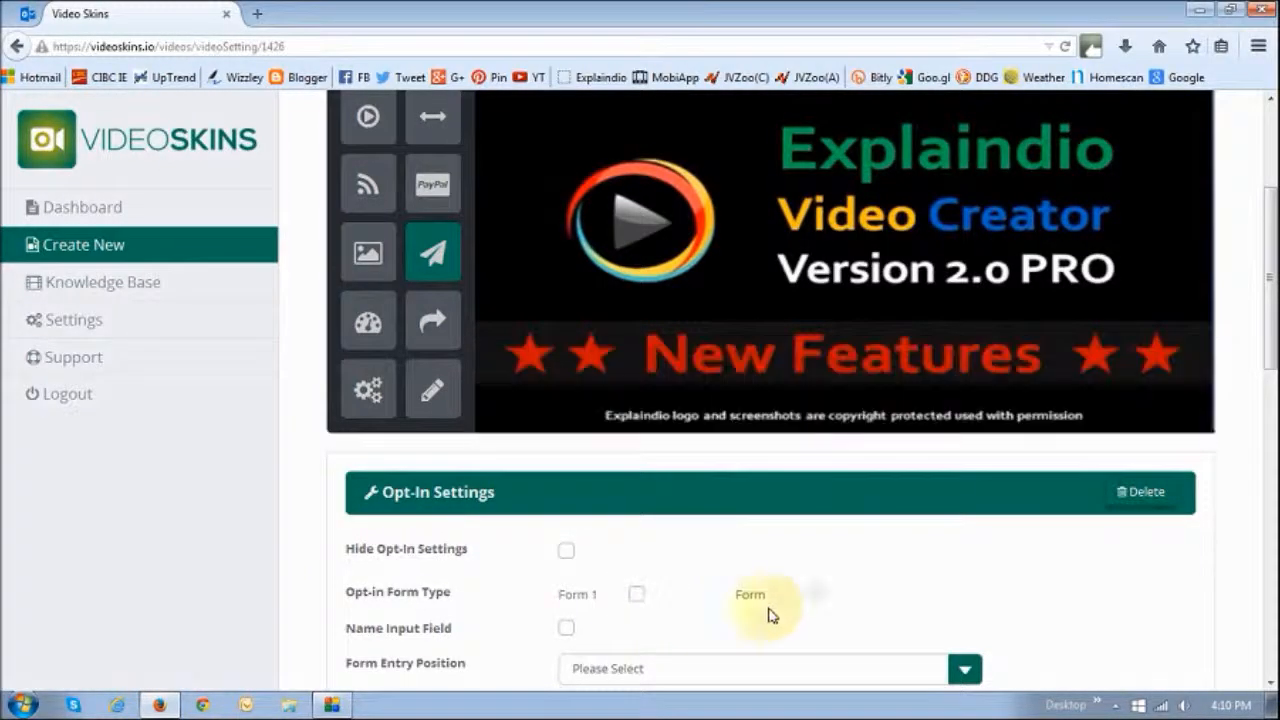
pyautogui.click(813, 597)
pyautogui.scroll(2, 940, 625)
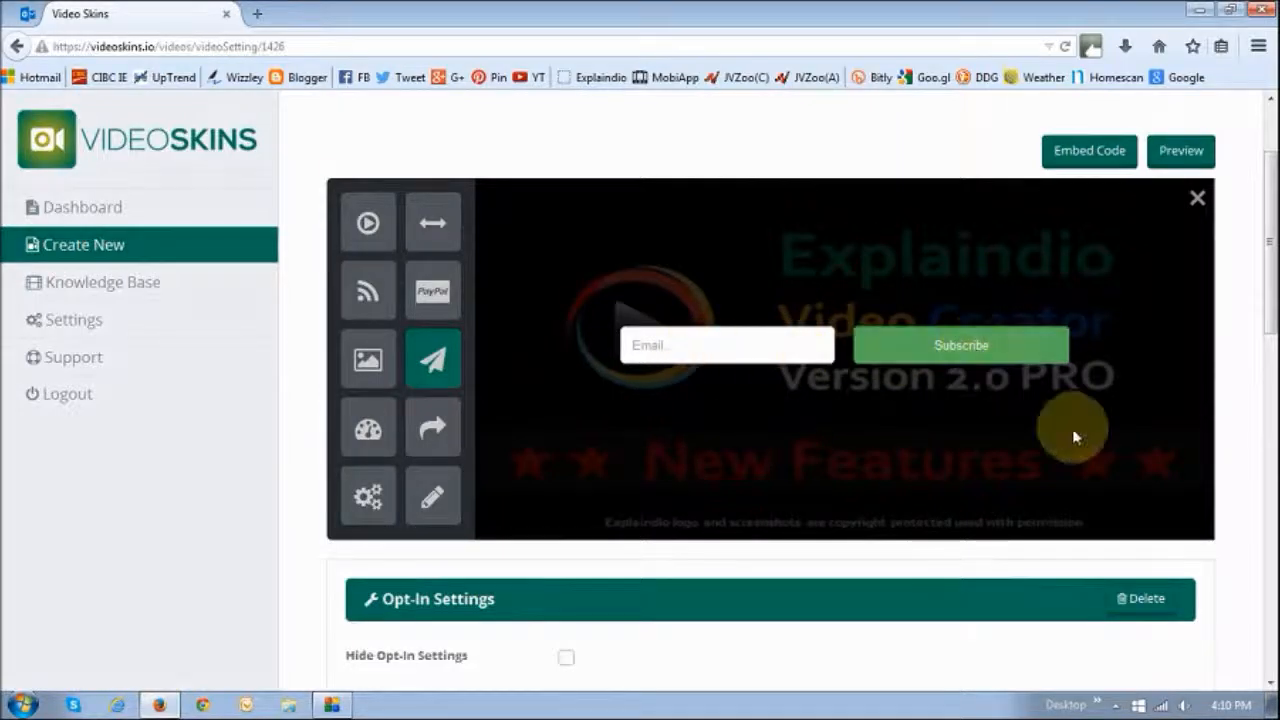
pyautogui.scroll(-4, 1074, 430)
pyautogui.click(813, 490)
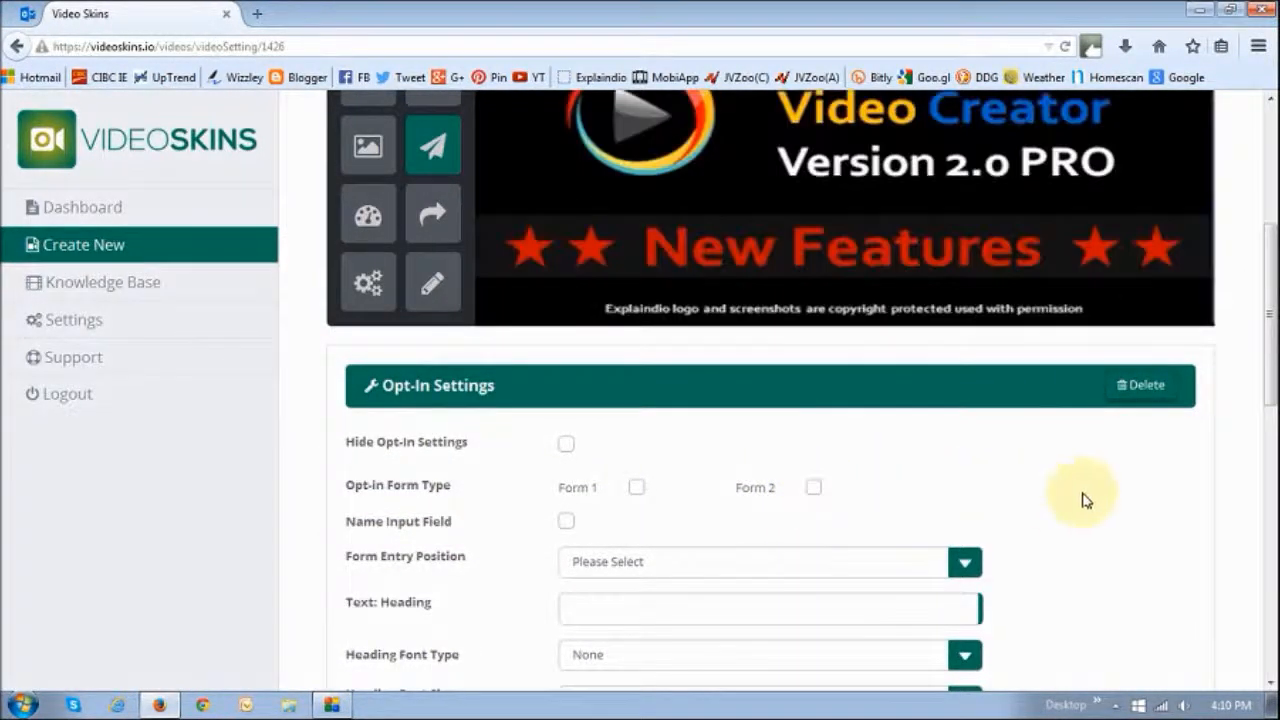
# Browse the opt-in settings fields and the list of email service options without choosing one
pyautogui.scroll(-8, 1043, 434)
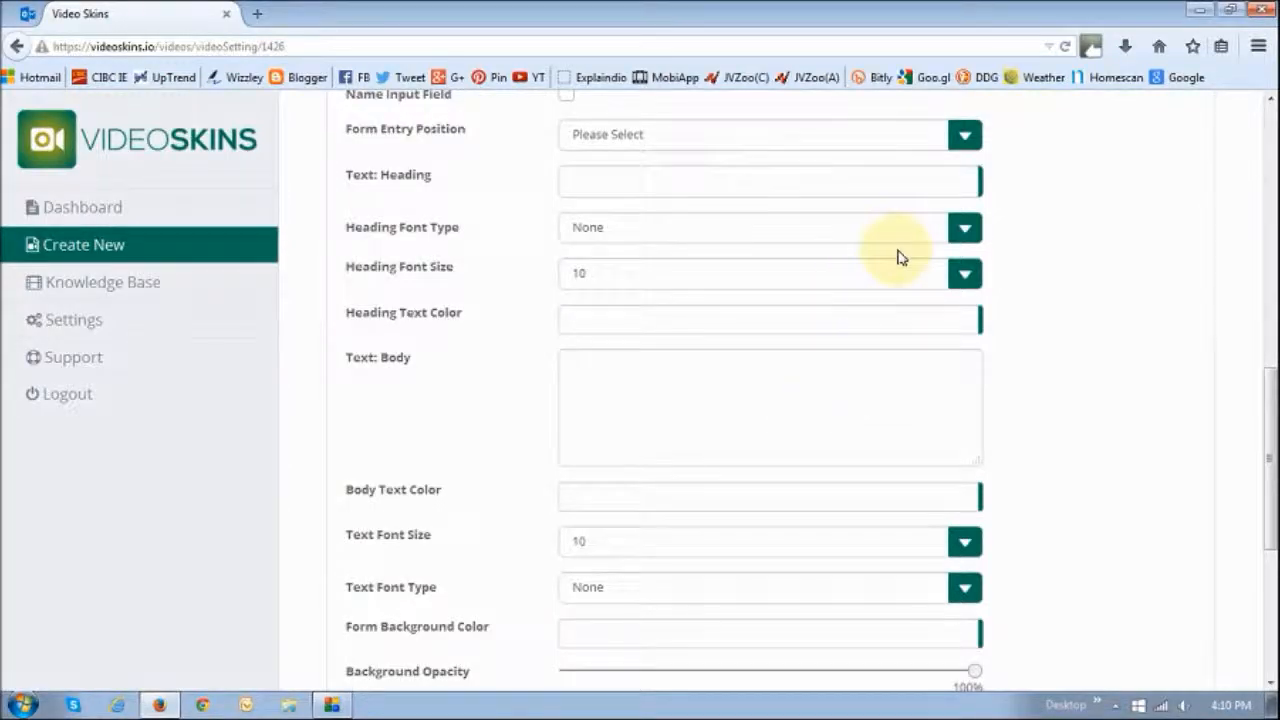
pyautogui.scroll(-6, 1116, 383)
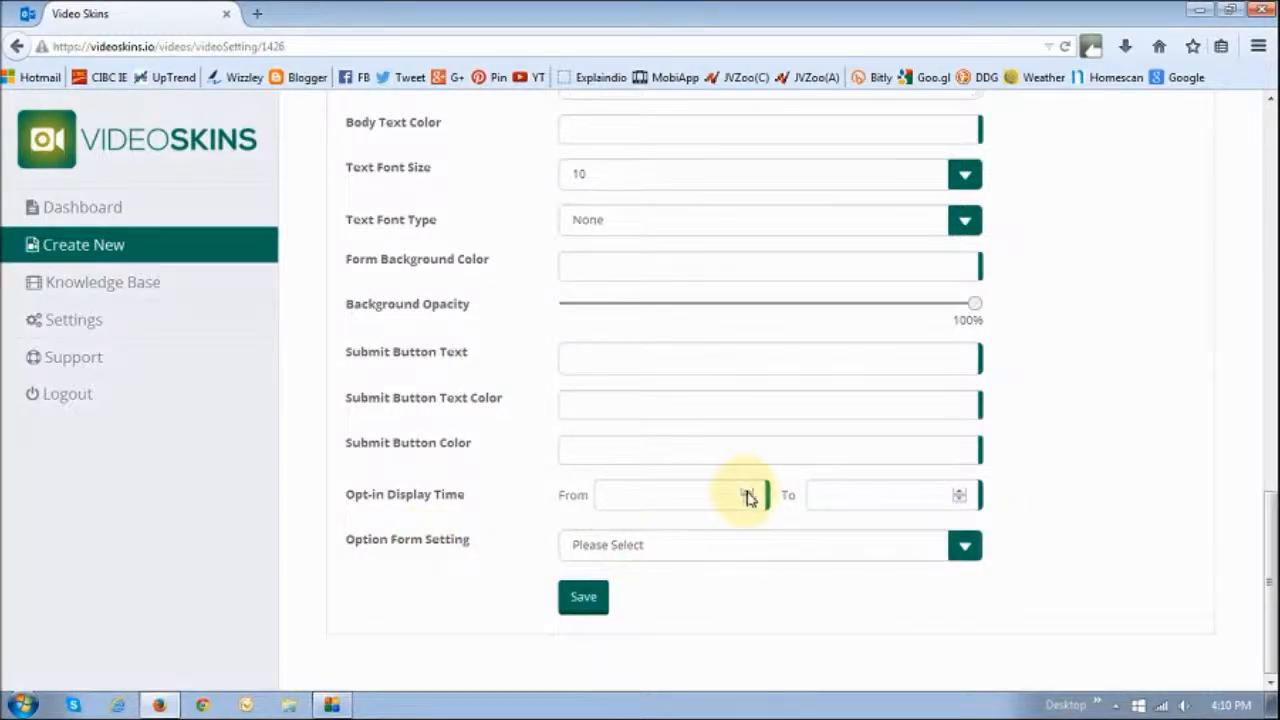
pyautogui.click(966, 548)
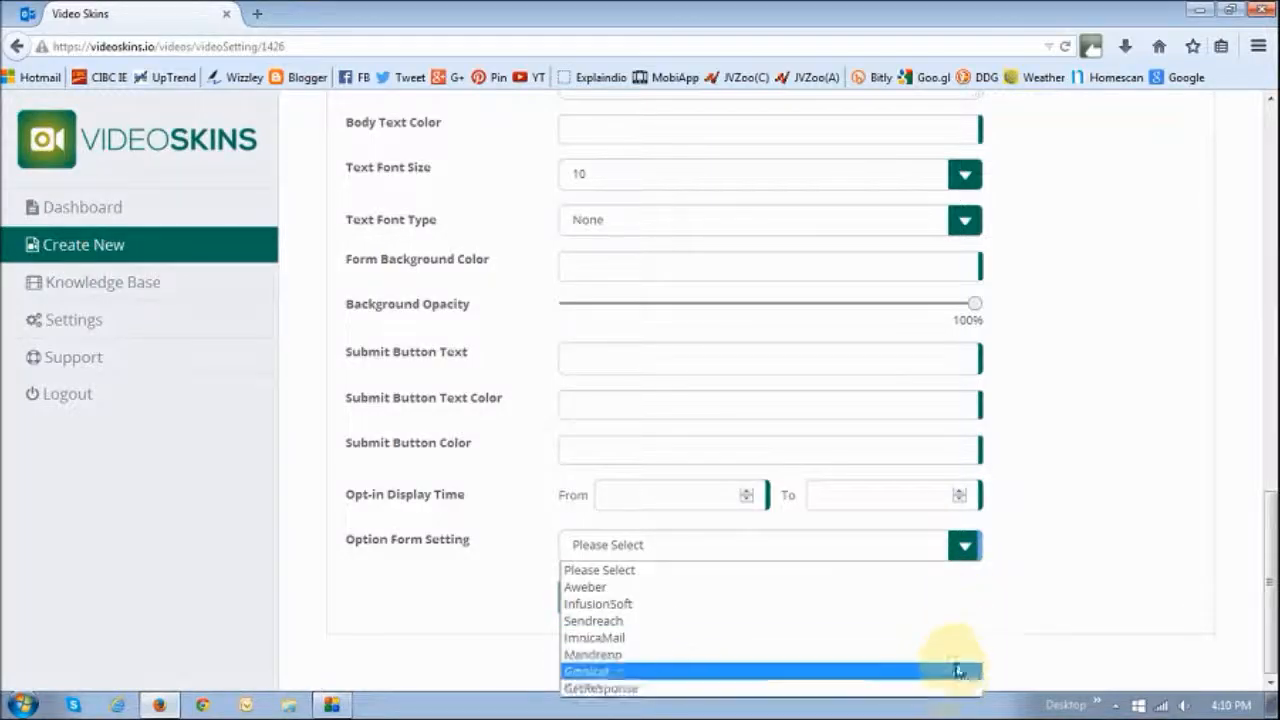
pyautogui.click(1147, 511)
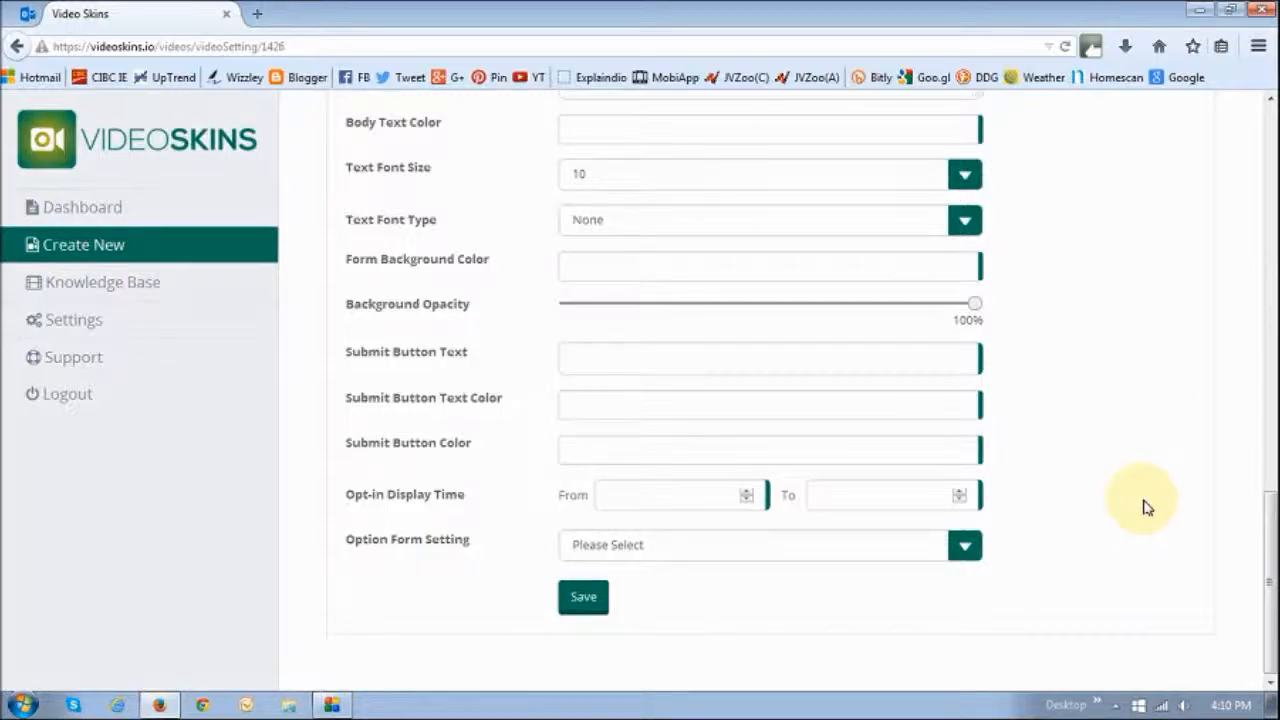
# Set the opt-in form type to Form 1
pyautogui.scroll(15, 1147, 507)
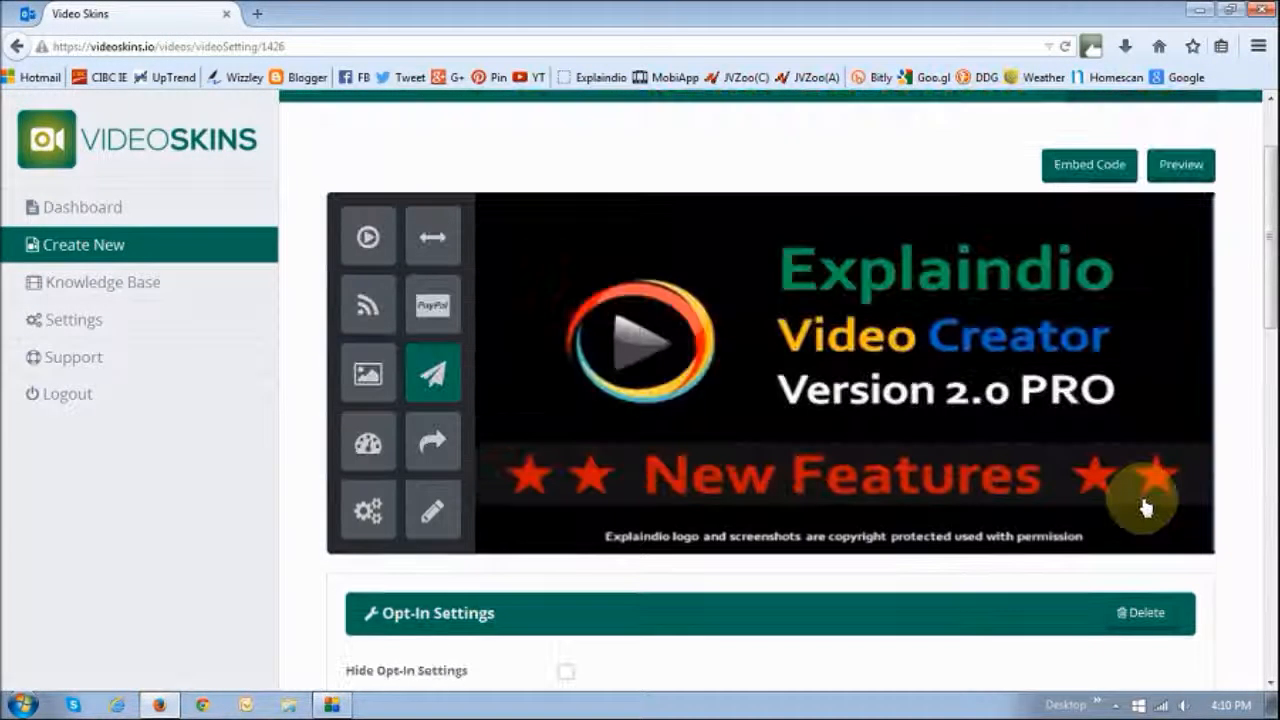
pyautogui.scroll(-4, 1152, 507)
pyautogui.scroll(4, 1152, 495)
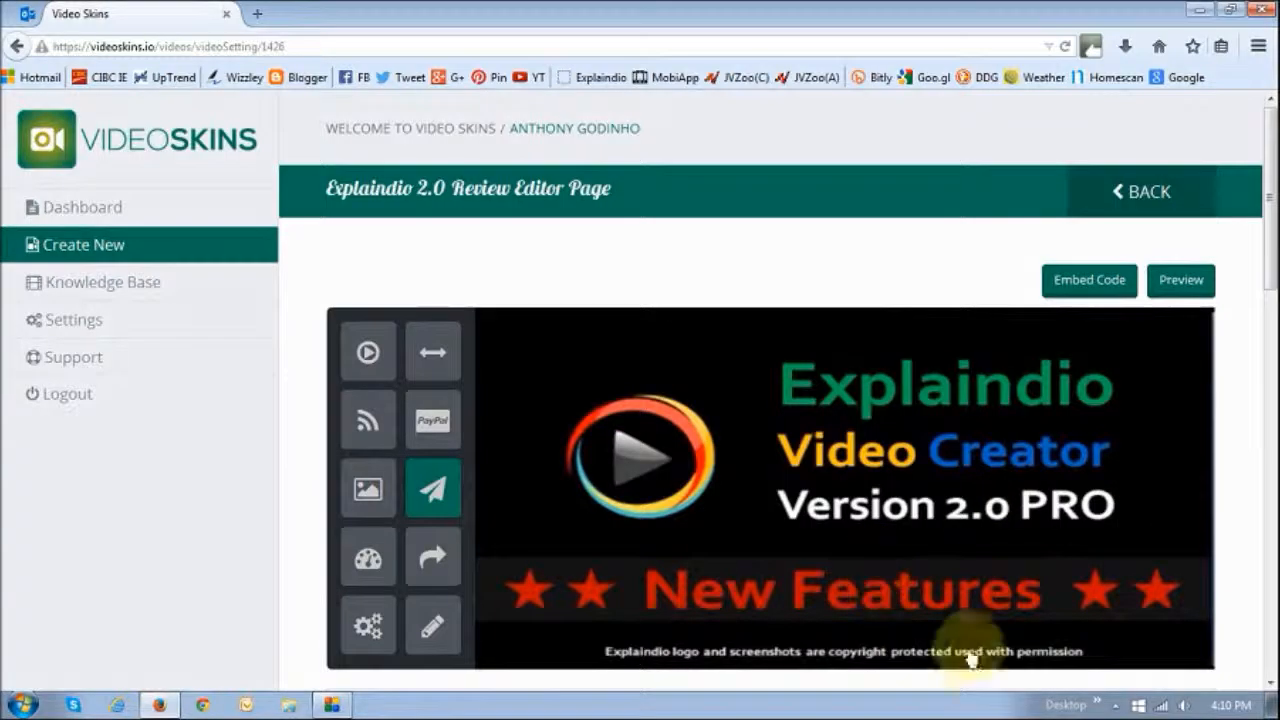
pyautogui.scroll(-1, 1012, 655)
pyautogui.scroll(-4, 1012, 655)
pyautogui.click(636, 404)
pyautogui.scroll(5, 1086, 434)
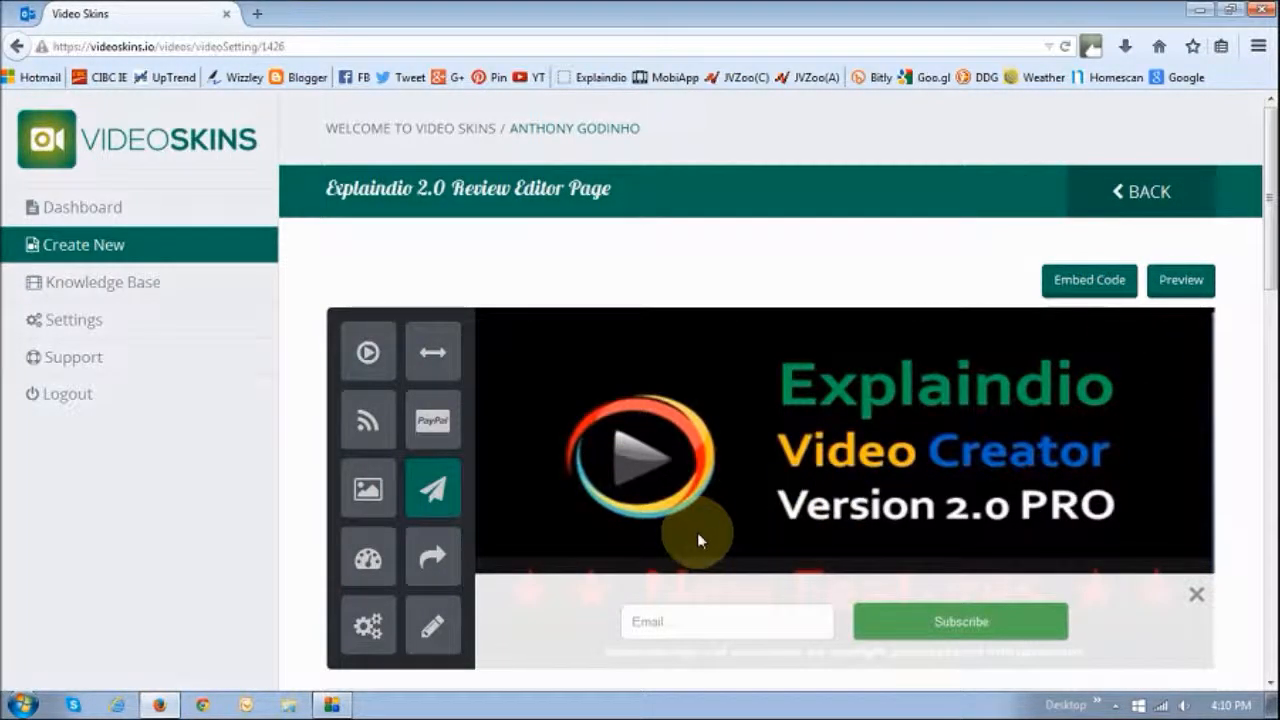
pyautogui.scroll(-2, 697, 520)
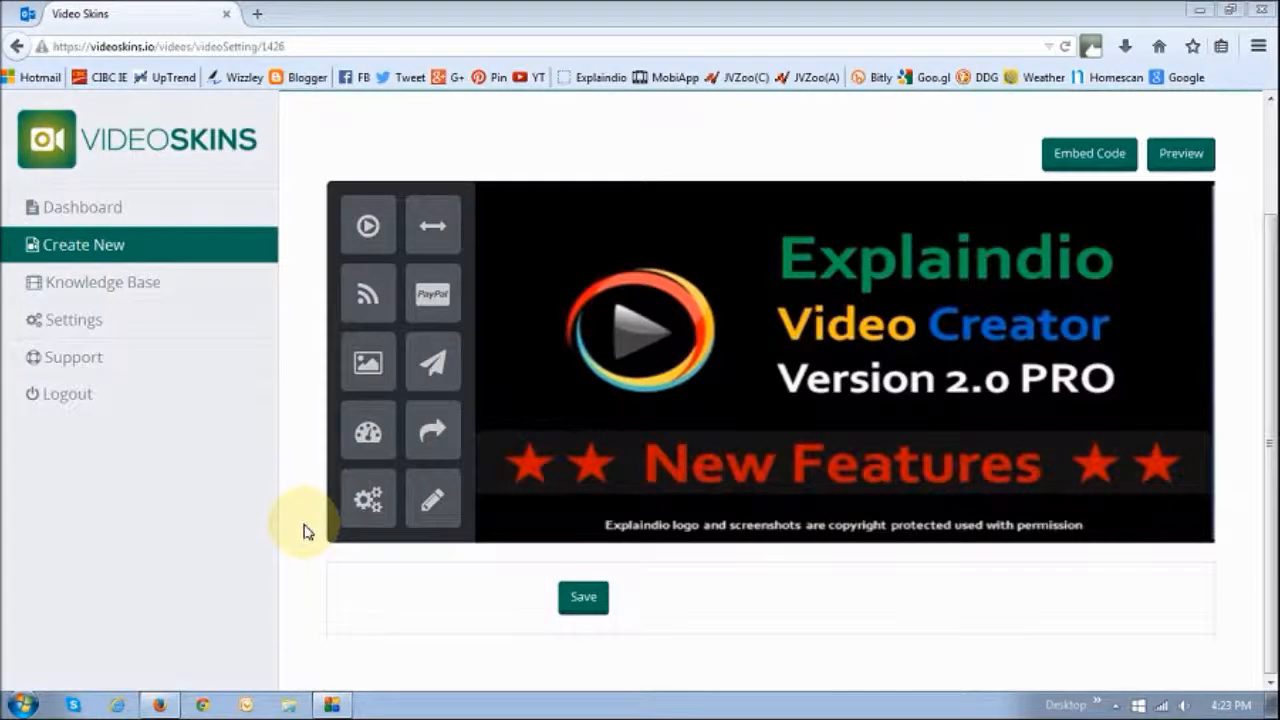
# Add the button element onto the player and nudge it near the top-left of the video
pyautogui.click(434, 432)
pyautogui.moveTo(533, 236); pyautogui.dragTo(571, 229)
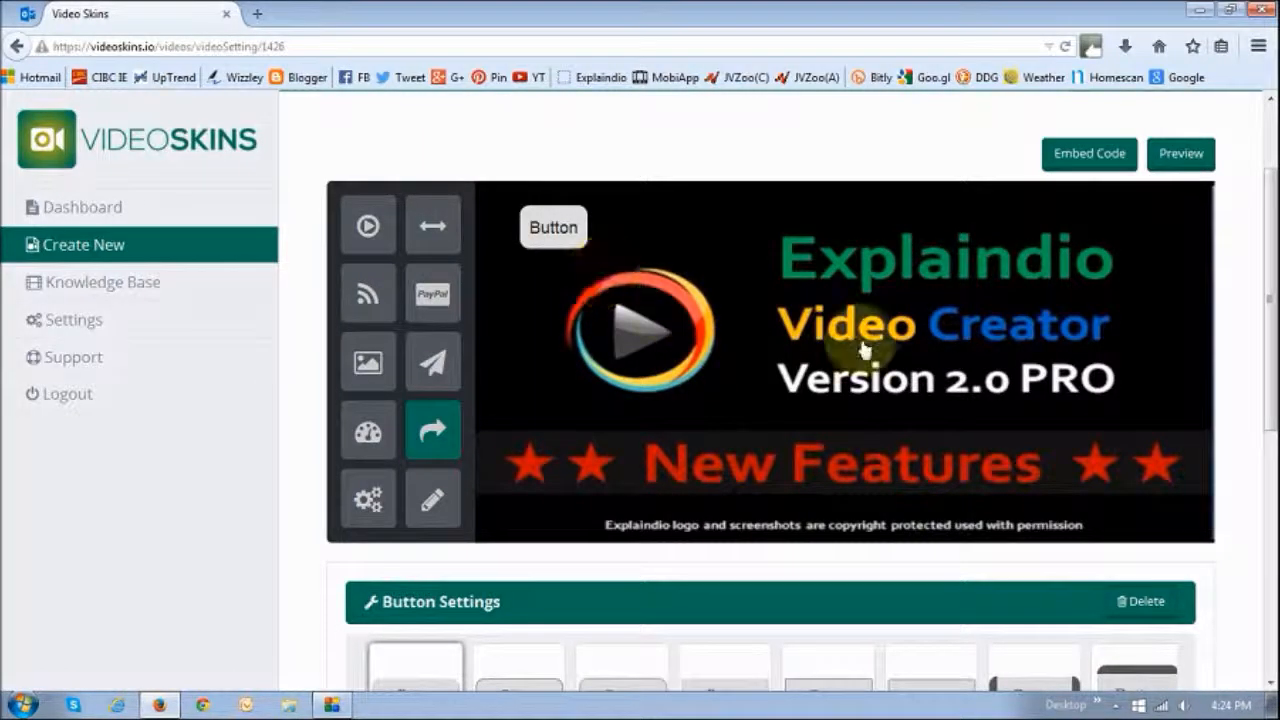
pyautogui.moveTo(549, 229); pyautogui.dragTo(555, 236)
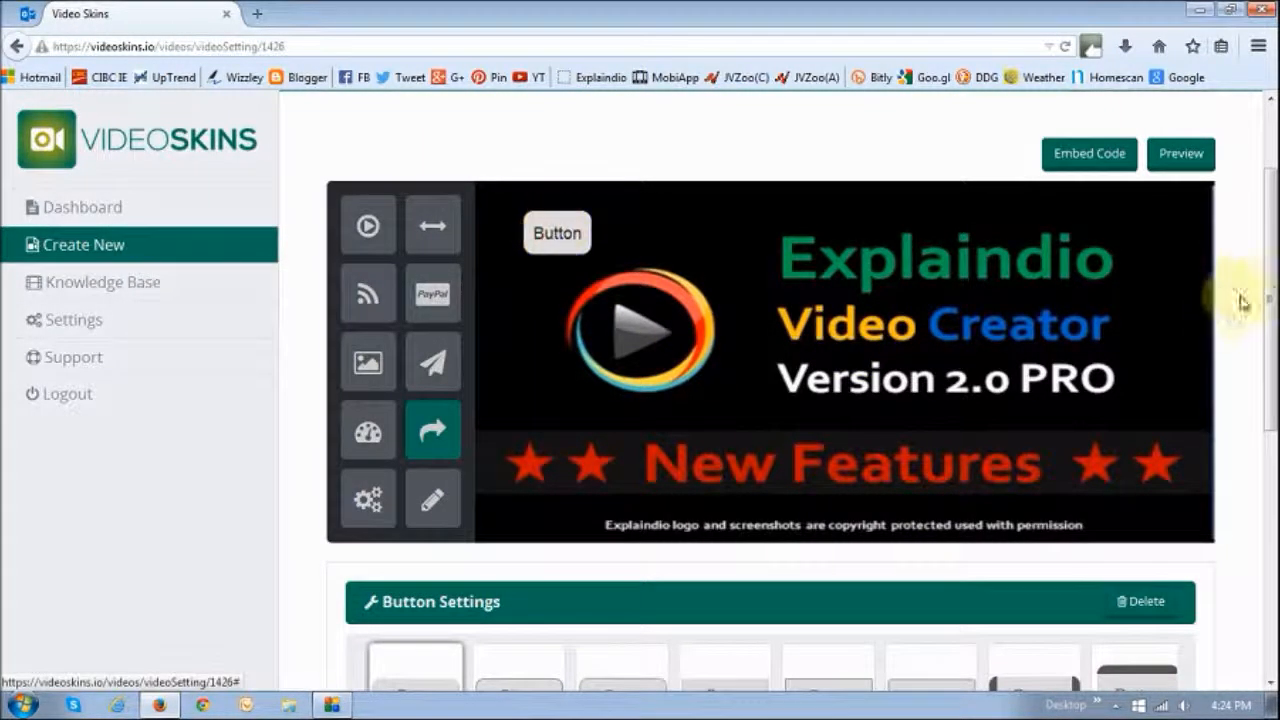
# Pick the rounded green button style from the button style carousel
pyautogui.moveTo(1271, 269); pyautogui.dragTo(1274, 314)
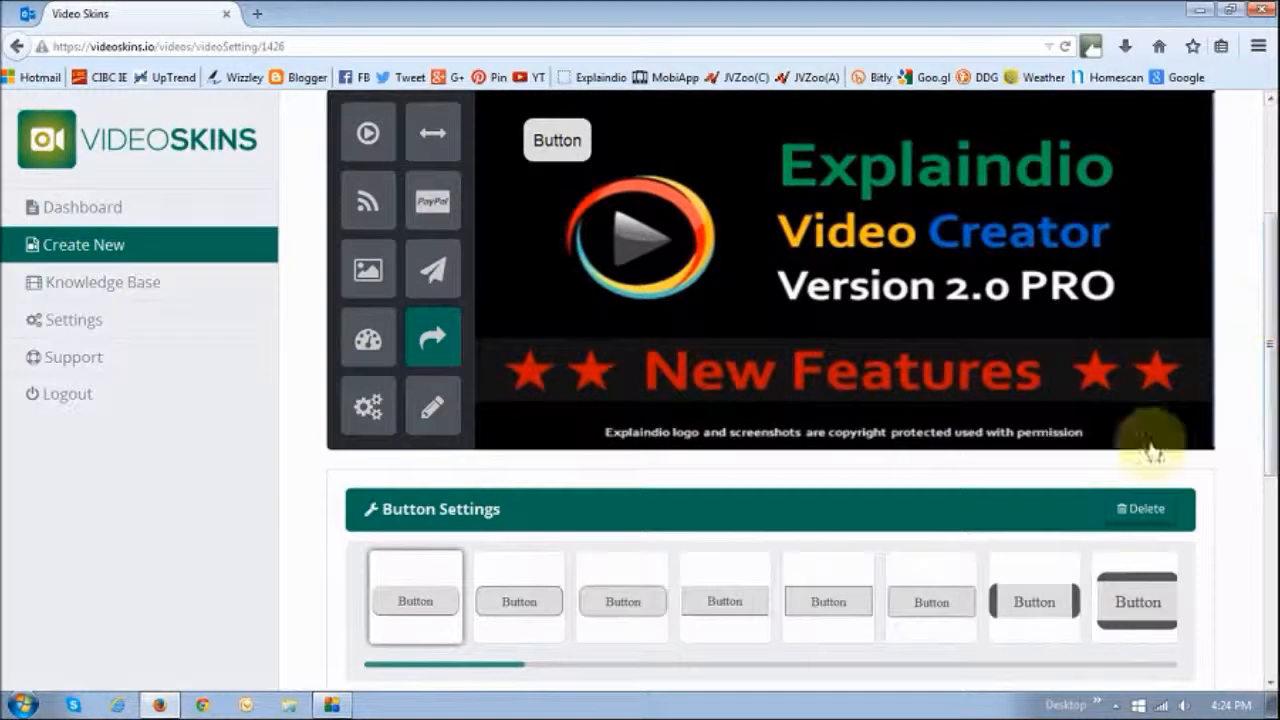
pyautogui.moveTo(503, 666); pyautogui.dragTo(886, 668)
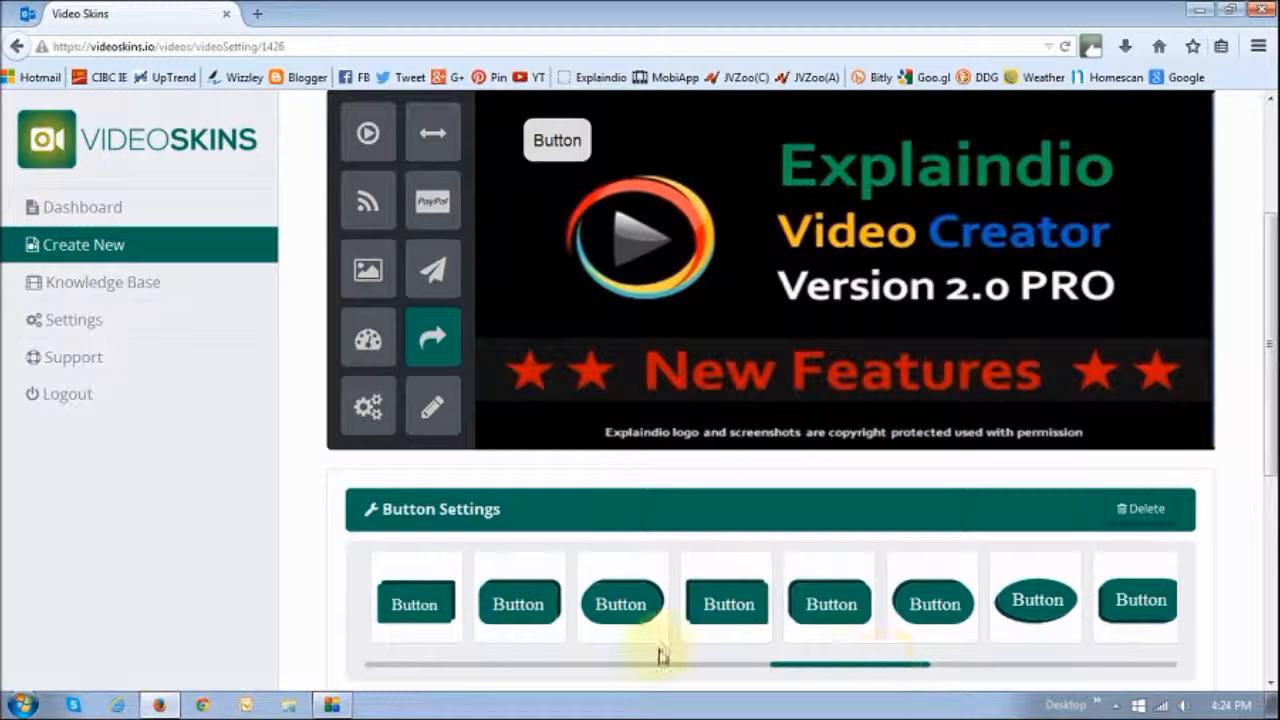
pyautogui.click(605, 612)
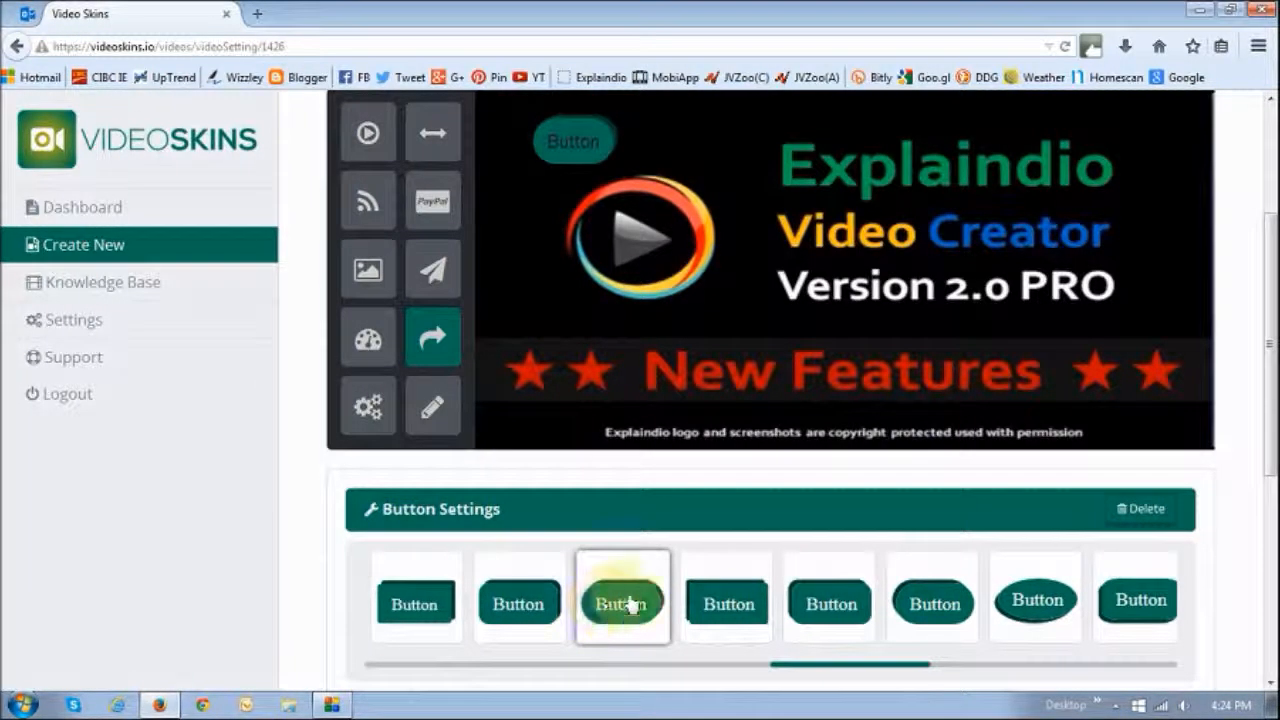
# Set the button text to Click Here
pyautogui.moveTo(1271, 343); pyautogui.dragTo(1269, 524)
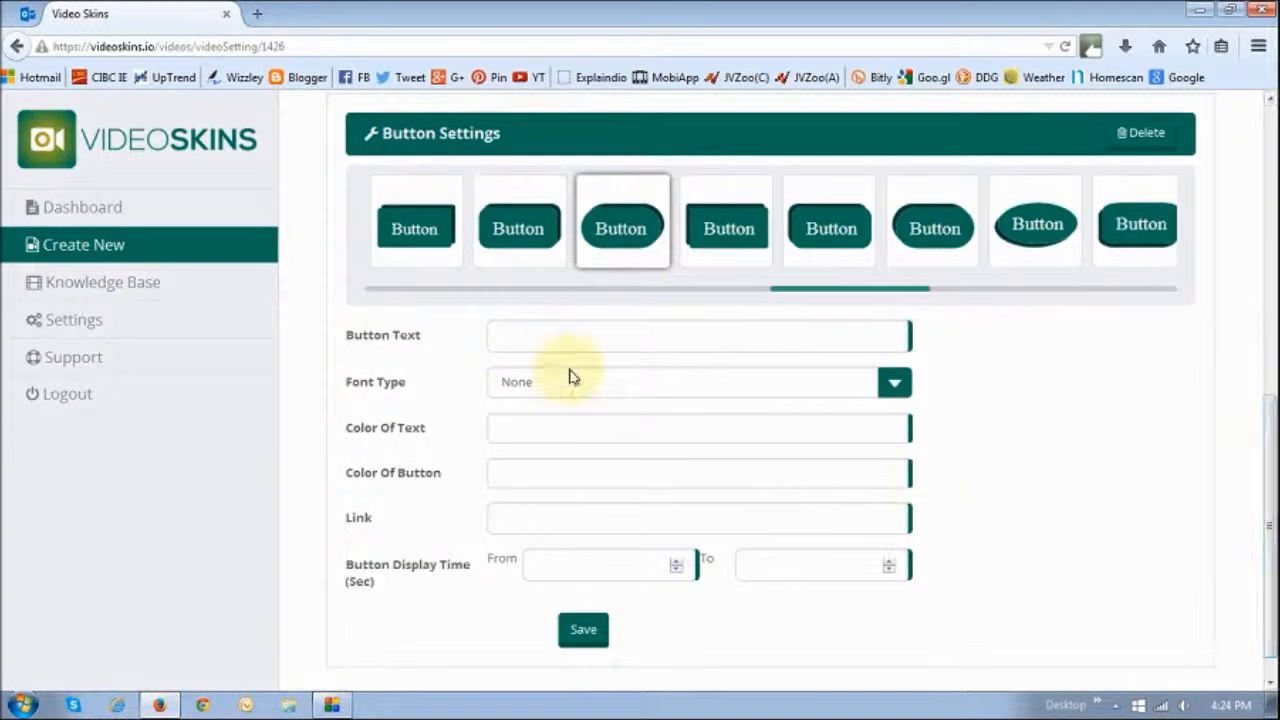
pyautogui.click(530, 336)
pyautogui.write('Click Here')
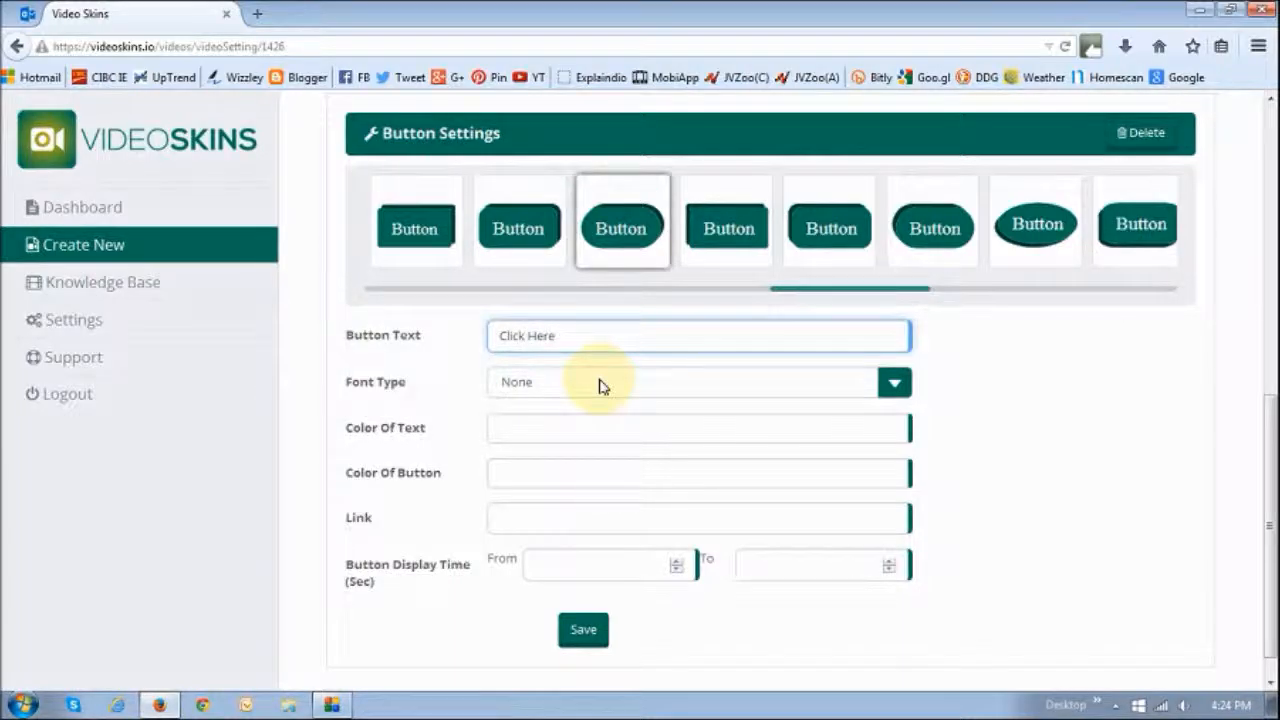
# Set the button's font type to Anton
pyautogui.click(598, 384)
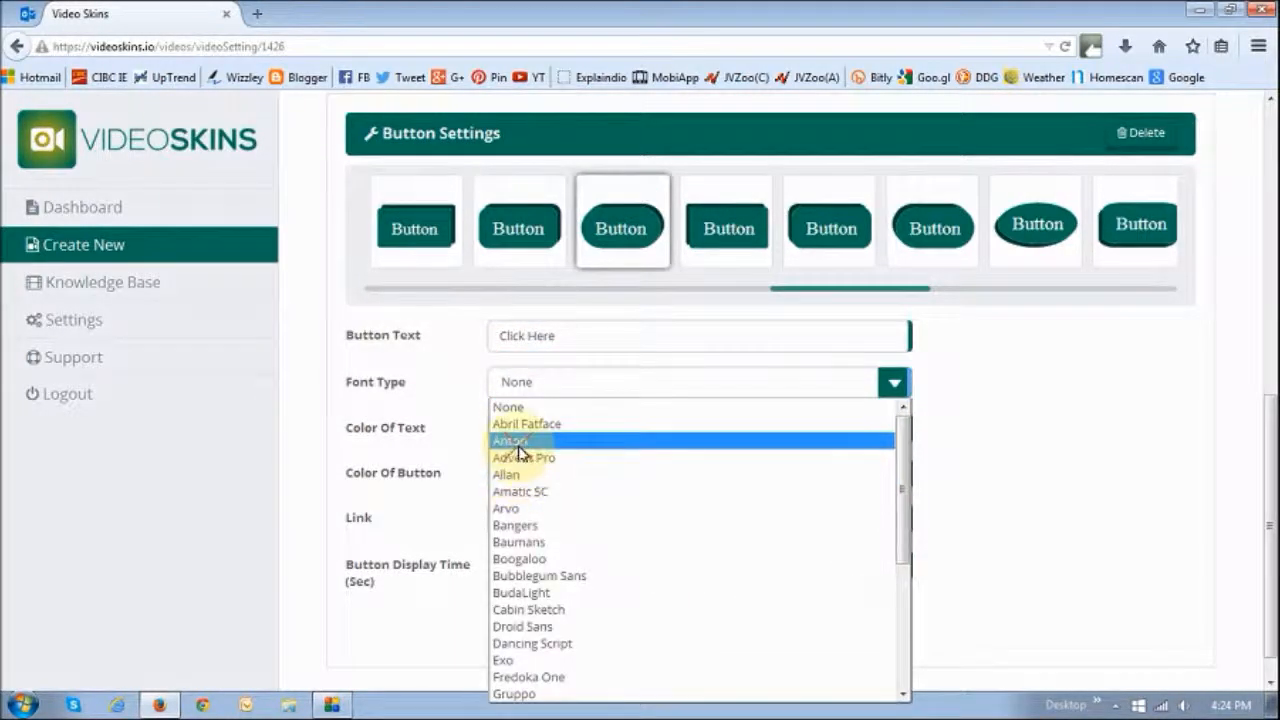
pyautogui.click(518, 445)
pyautogui.scroll(-1, 857, 423)
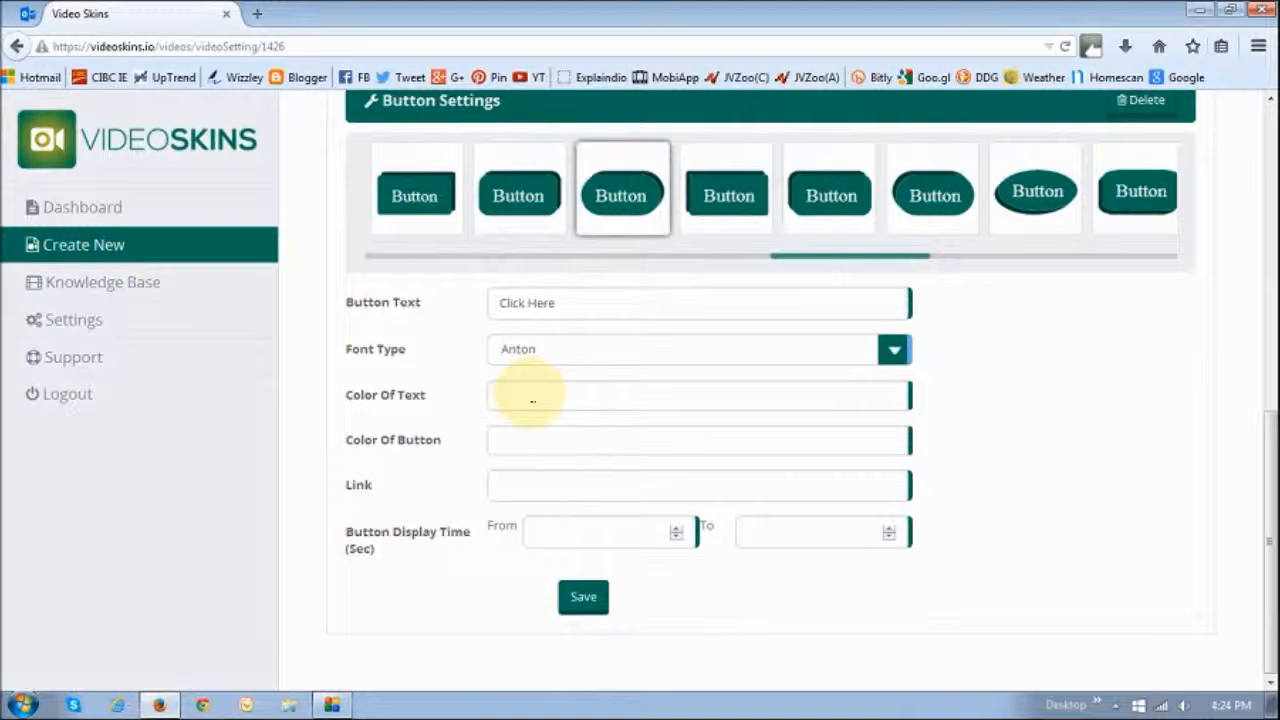
# Set the button colour to orange using the colour picker
pyautogui.click(522, 443)
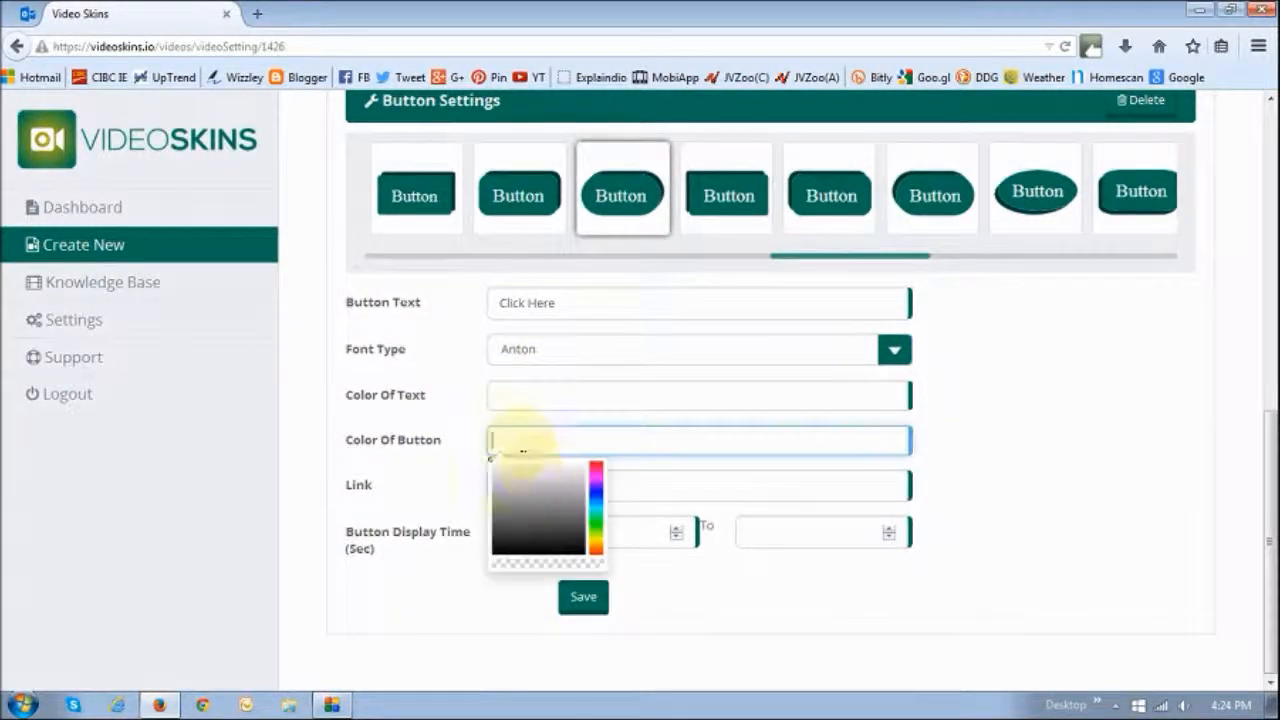
pyautogui.click(595, 466)
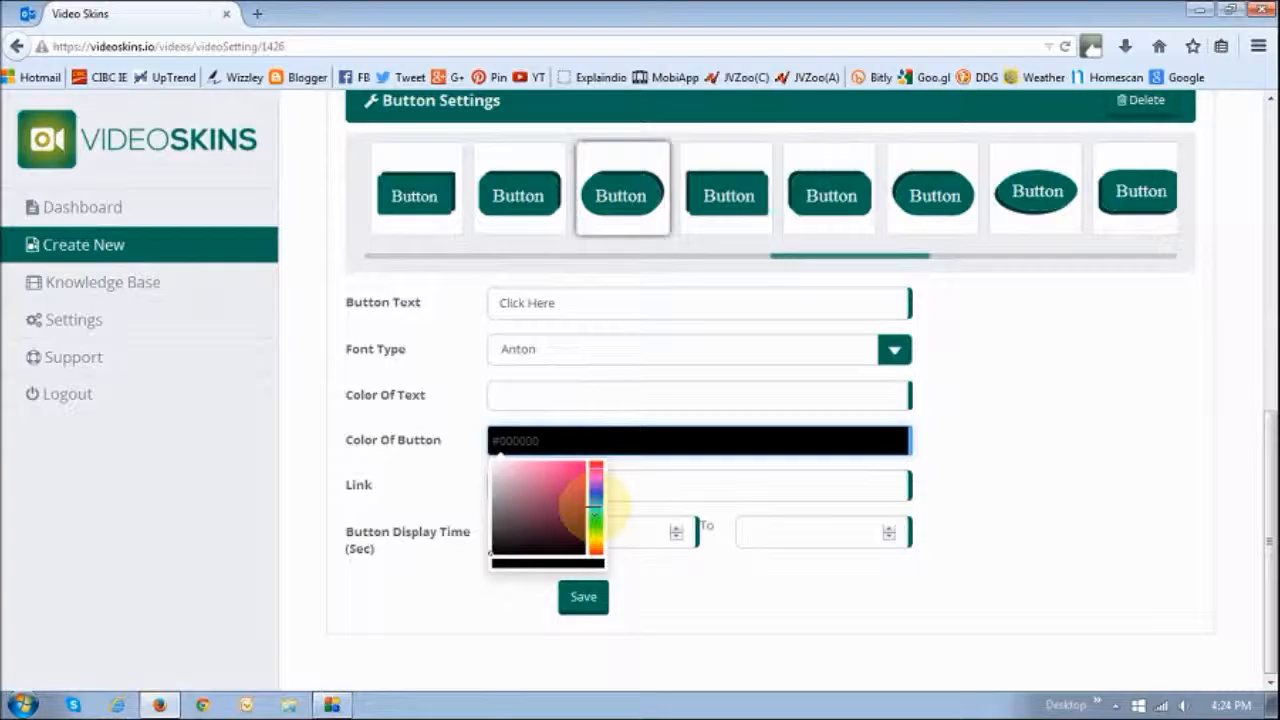
pyautogui.click(586, 462)
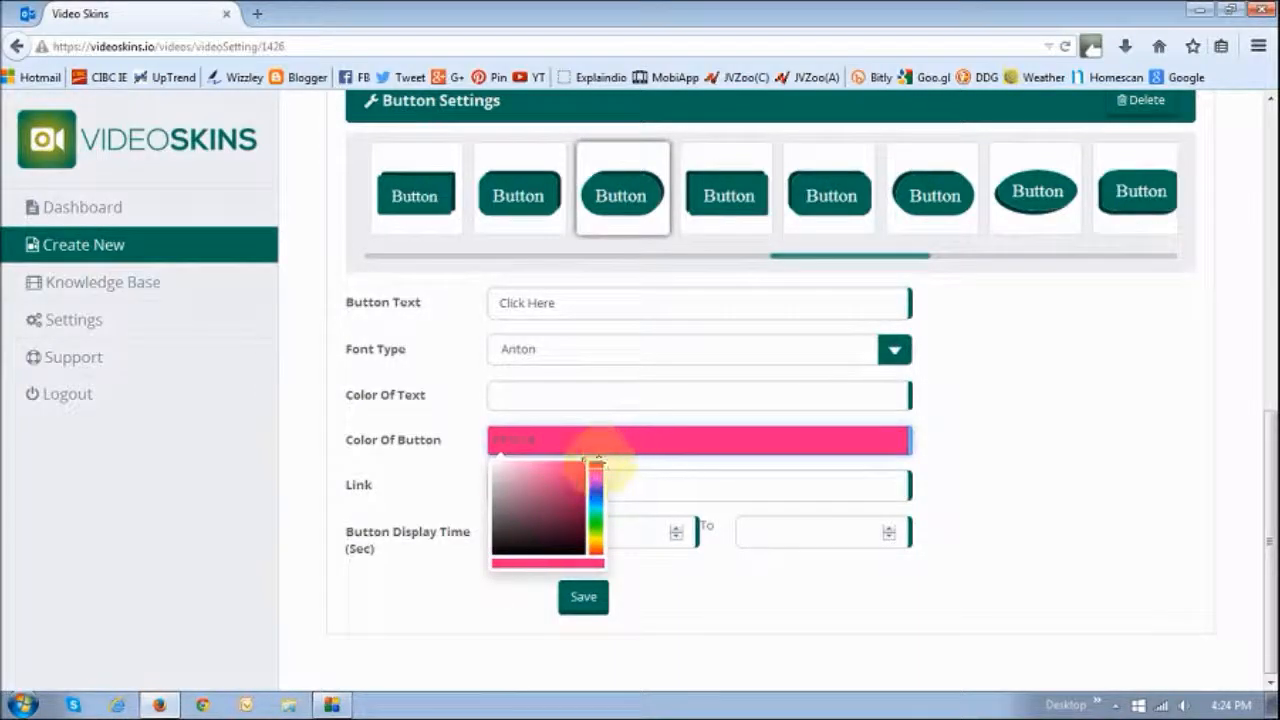
pyautogui.click(596, 548)
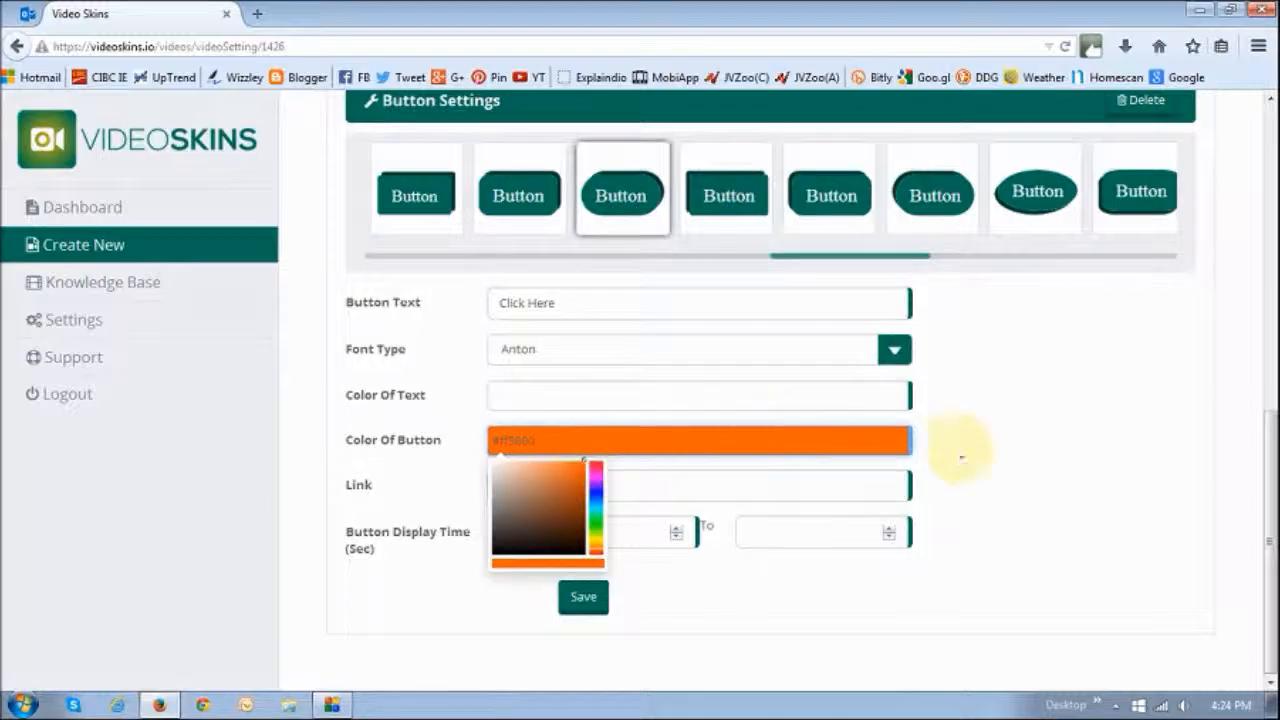
pyautogui.click(960, 457)
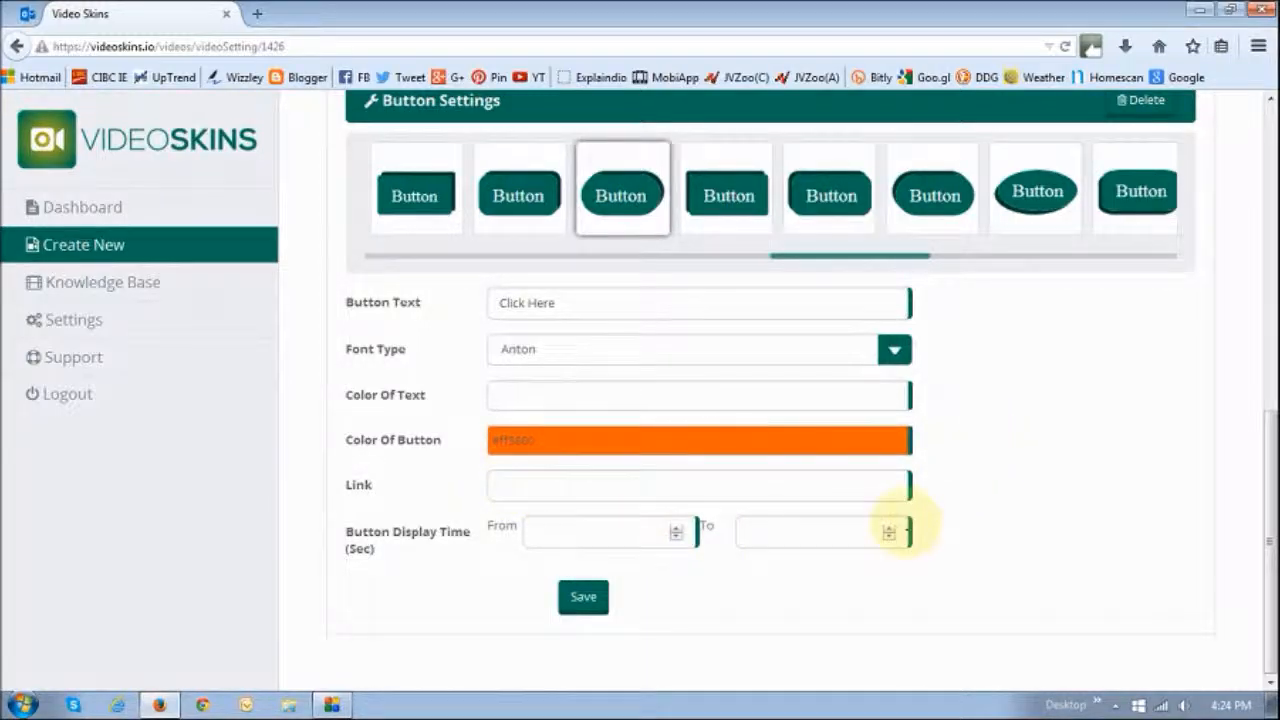
# Reposition the Click Here button slightly further left near the top-left of the video
pyautogui.moveTo(1265, 571); pyautogui.dragTo(1268, 310)
pyautogui.moveTo(623, 215); pyautogui.dragTo(540, 228)
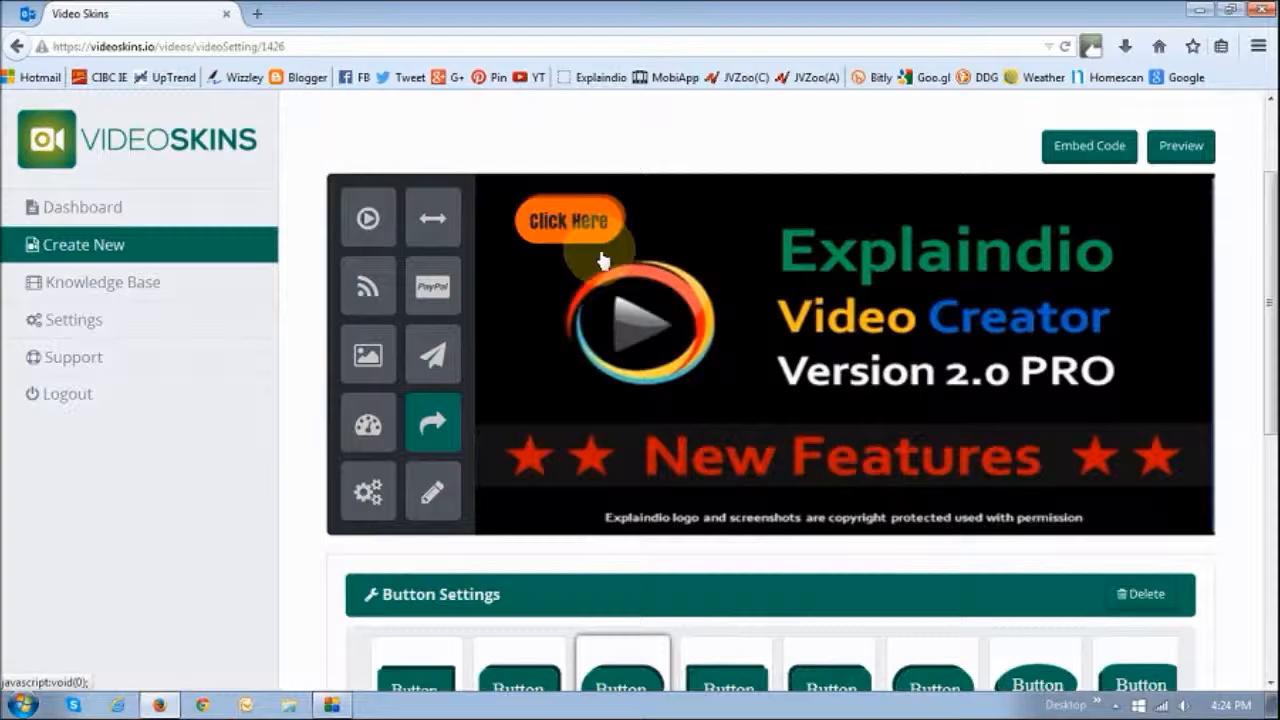
pyautogui.moveTo(1268, 280); pyautogui.dragTo(1268, 527)
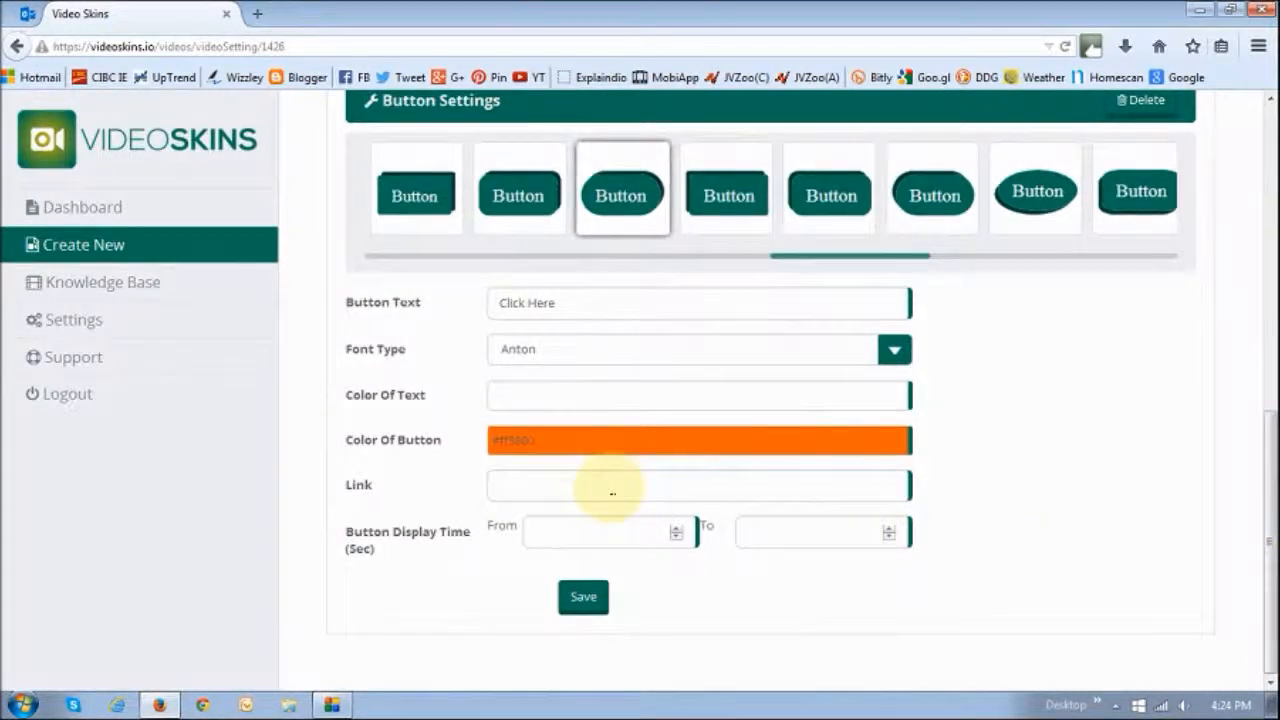
# Examine the link and button display time fields and the button on the video preview
pyautogui.click(612, 490)
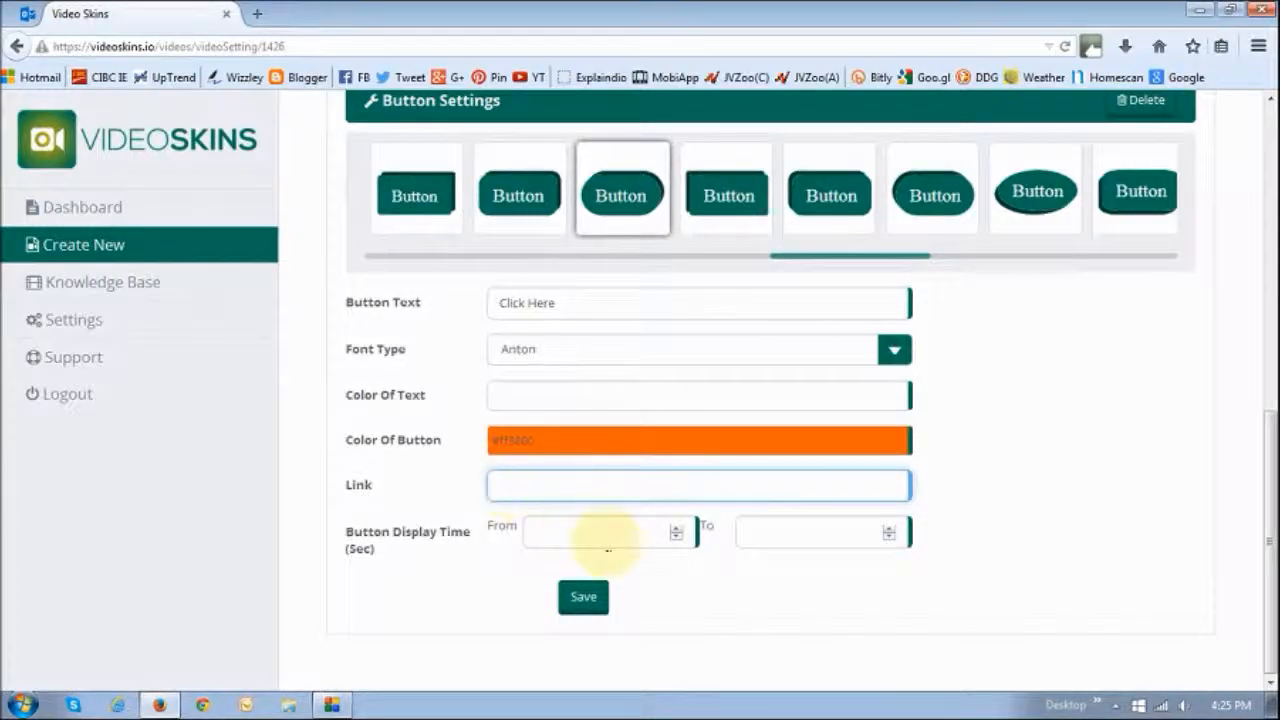
pyautogui.click(604, 541)
pyautogui.click(749, 531)
pyautogui.click(616, 535)
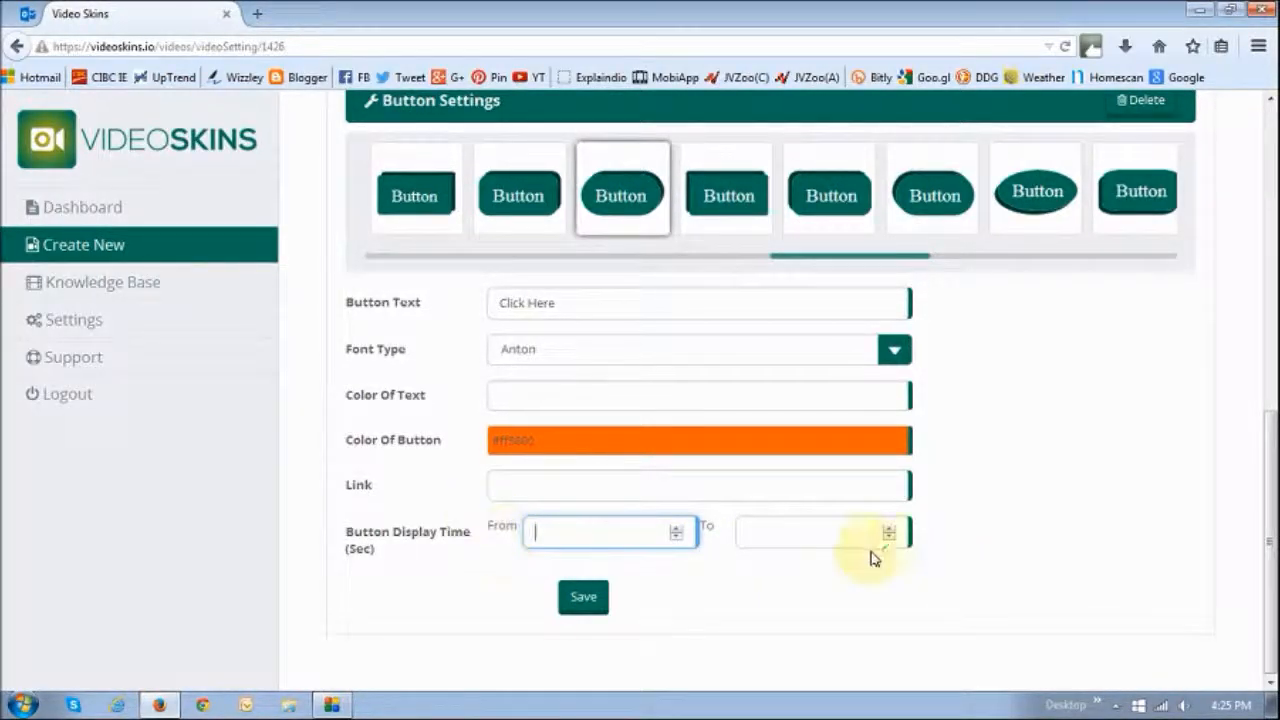
pyautogui.moveTo(1271, 597); pyautogui.dragTo(1266, 355)
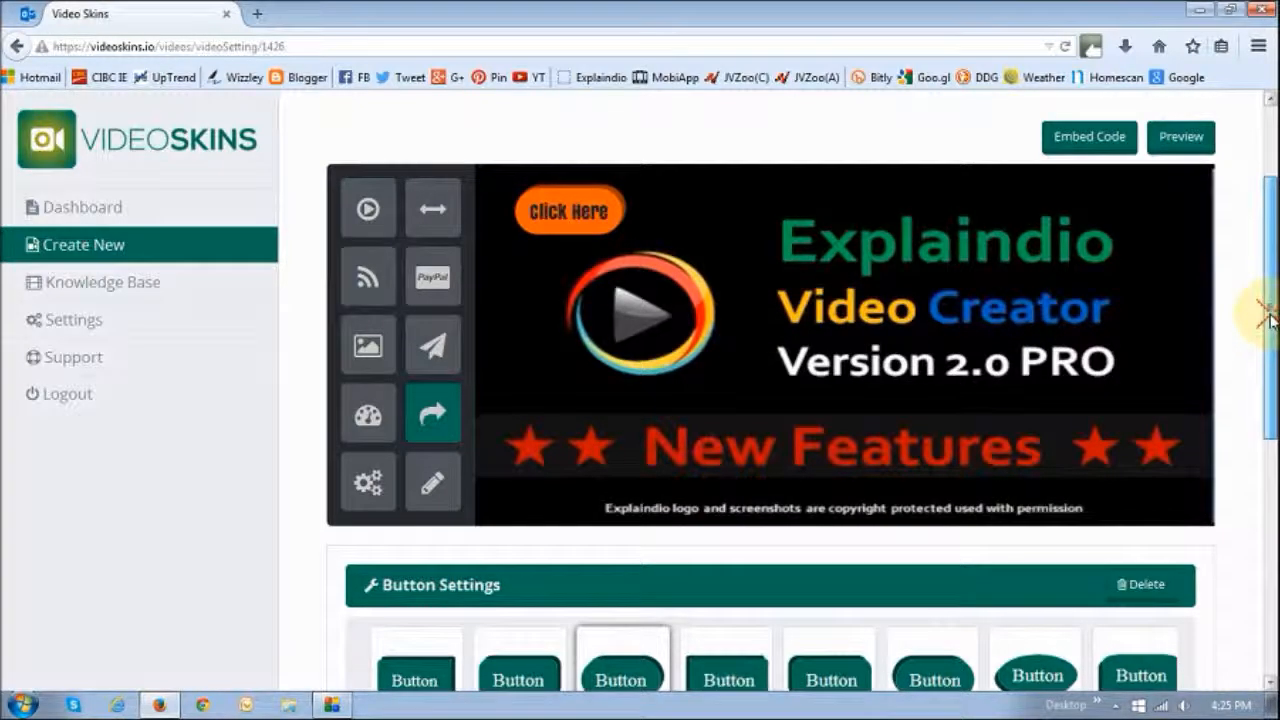
pyautogui.moveTo(1270, 330); pyautogui.dragTo(1270, 620)
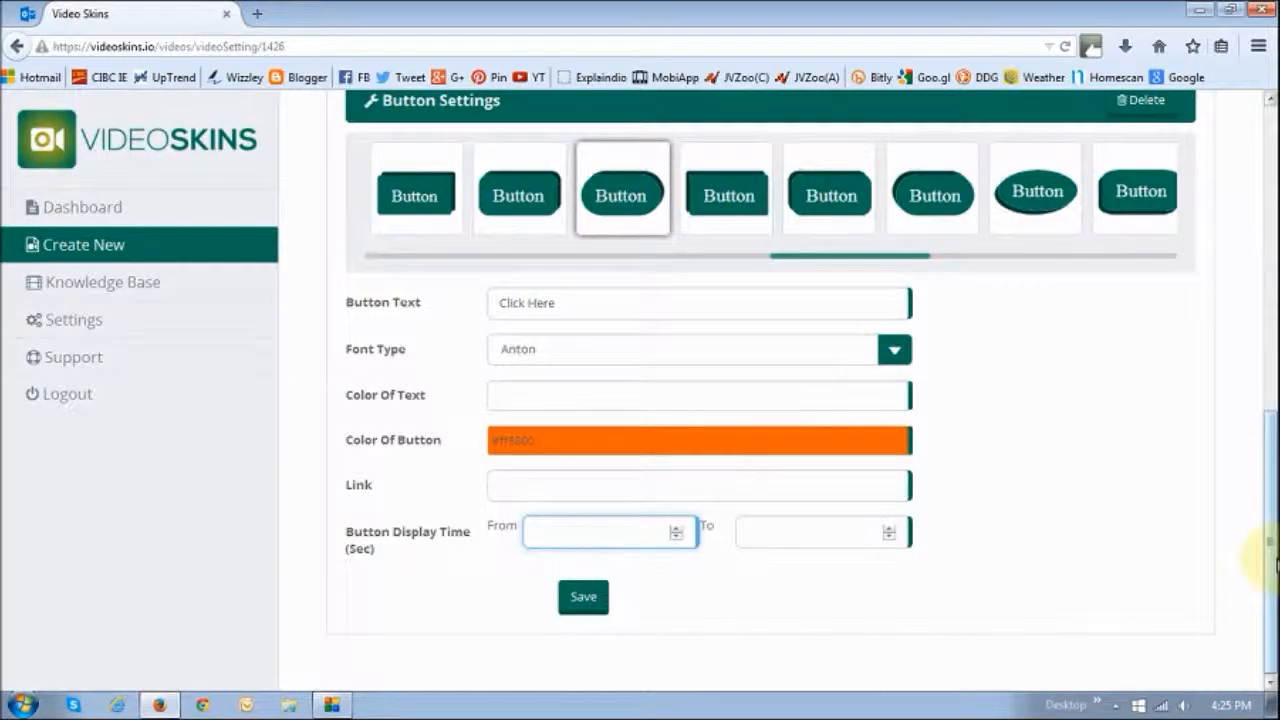
pyautogui.moveTo(1258, 585); pyautogui.dragTo(1228, 340)
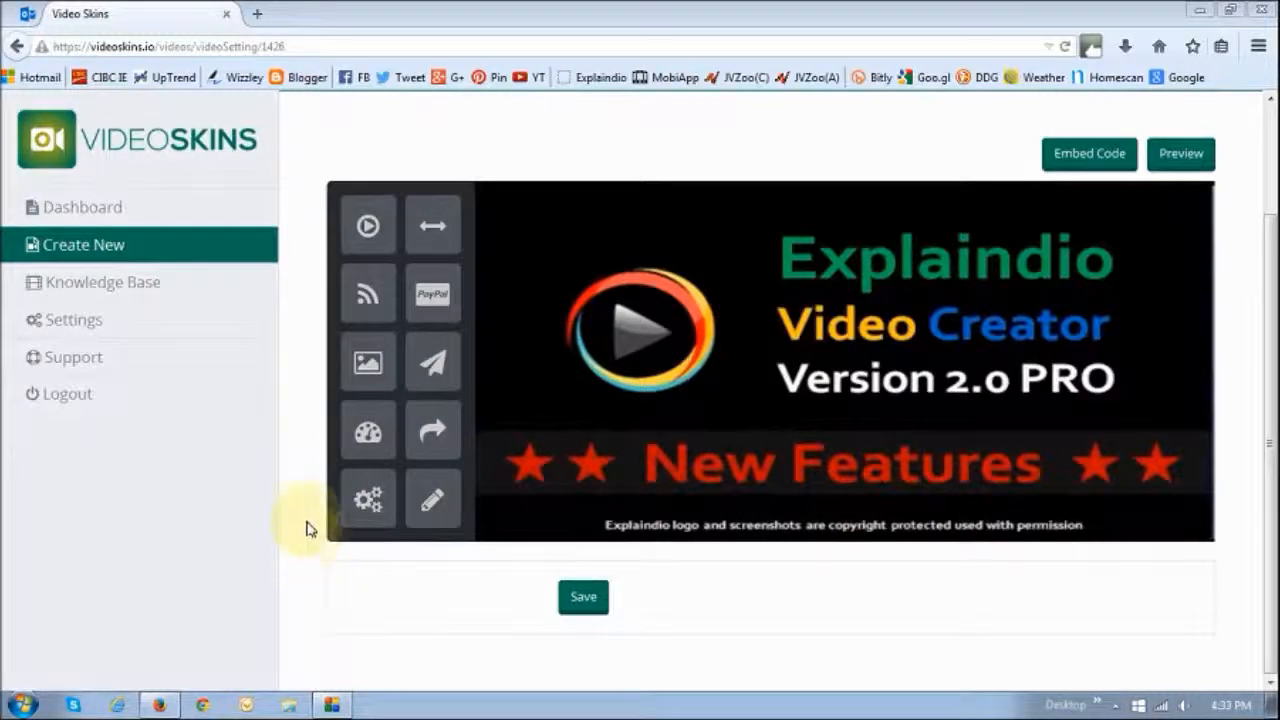
# Start adding another element from the player's element toolbar
pyautogui.click(432, 294)
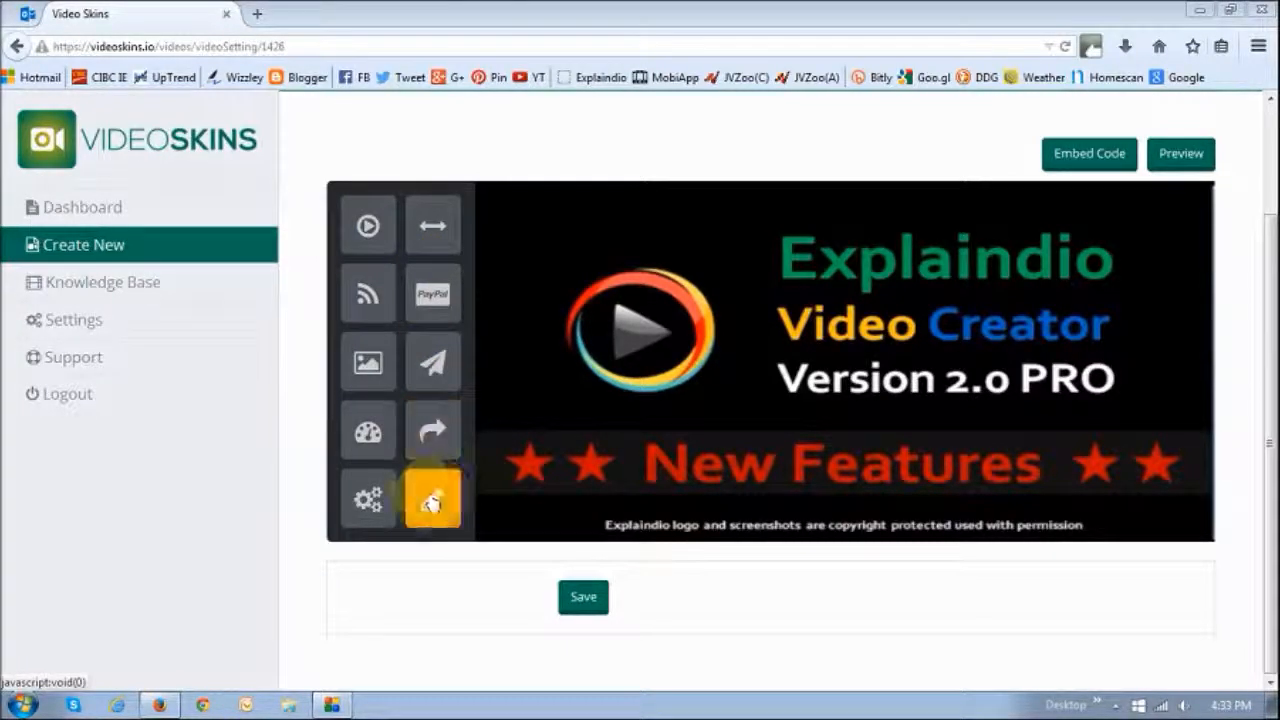